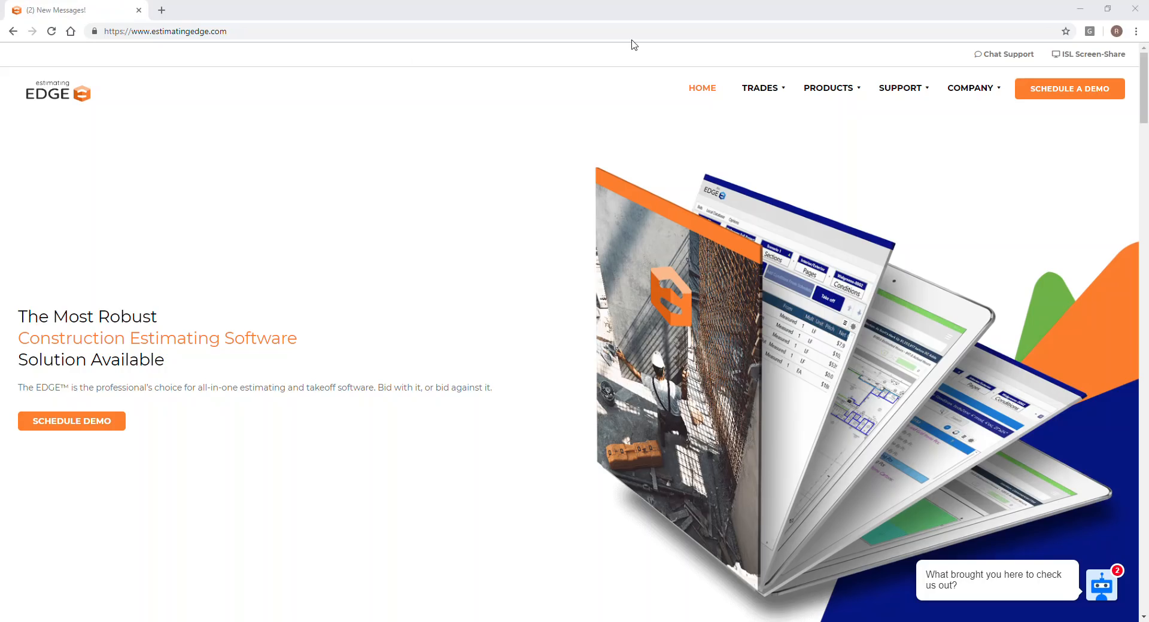
Open the Product Feedback form on the Estimating Edge website and review its feedback type, upload and message fields.
mouse_move(903, 89)
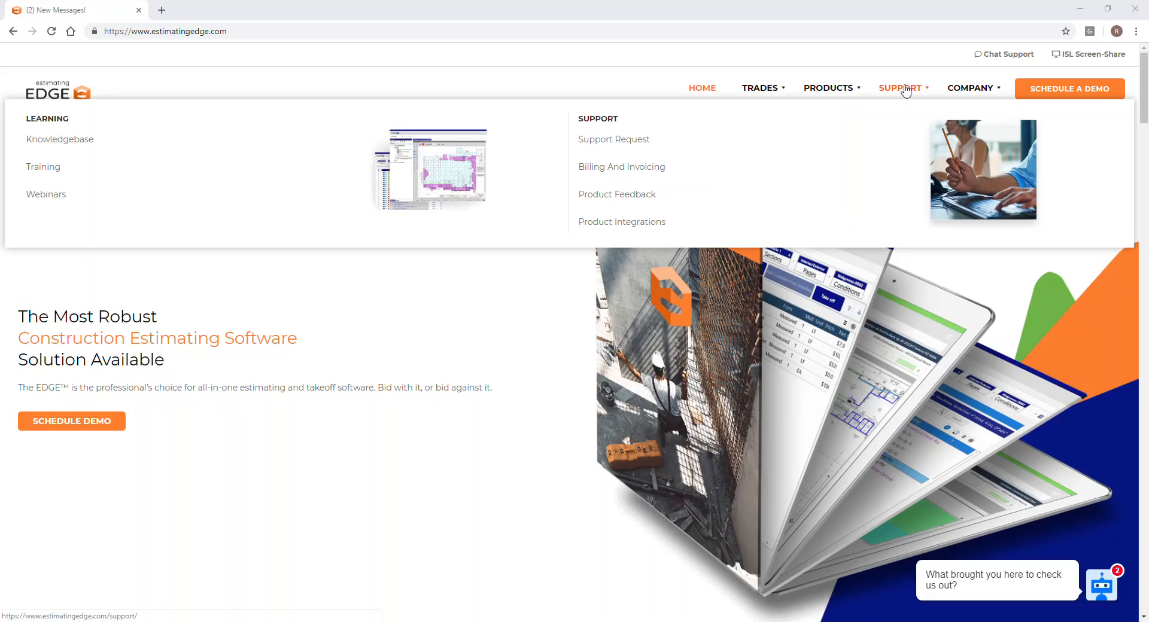
left_click(619, 197)
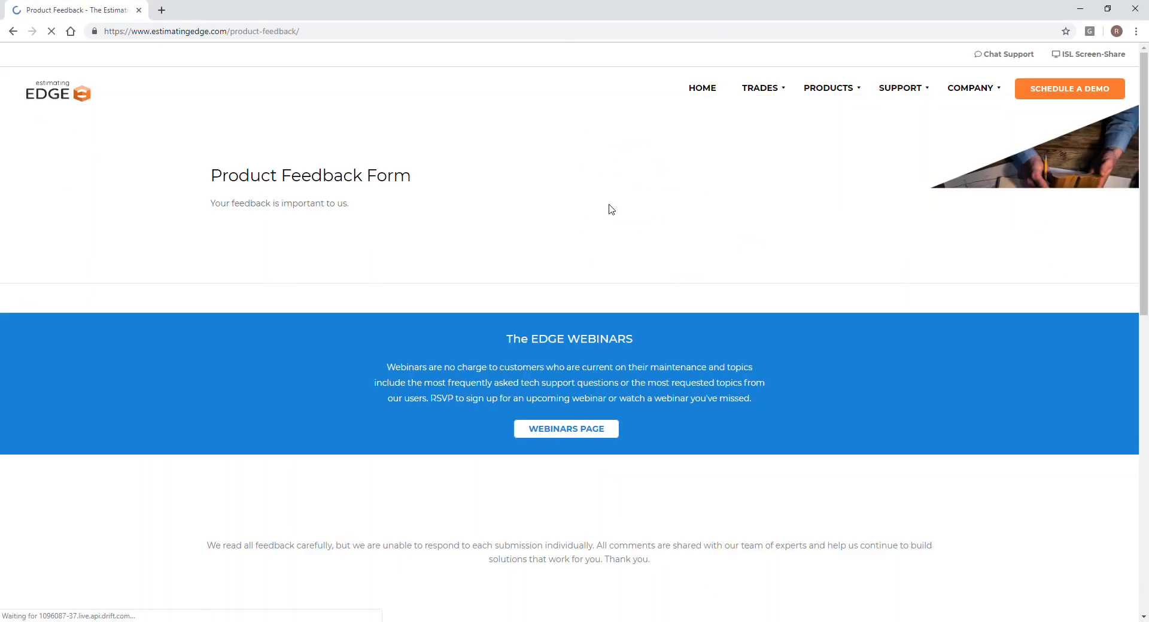
scroll(618, 302, "down", 6)
scroll(579, 410, "down", 4)
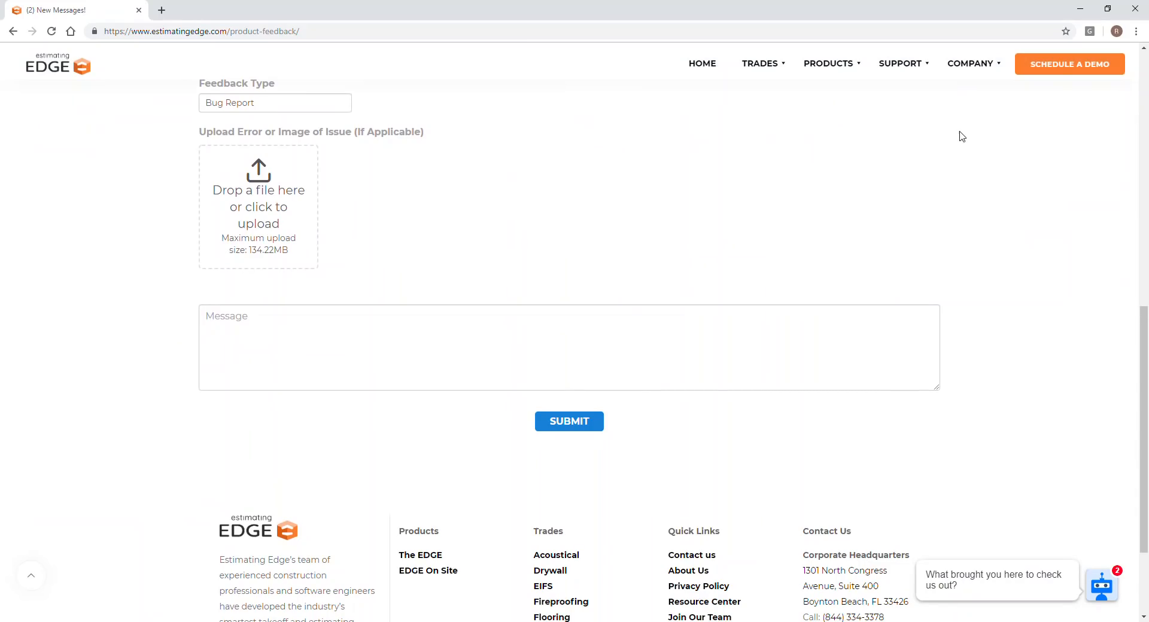
mouse_move(994, 67)
Switch to The EDGE and open the Groups table of the estimating database, showing the conditions of DW Exterior Walls and Counts.
key("alt+Tab")
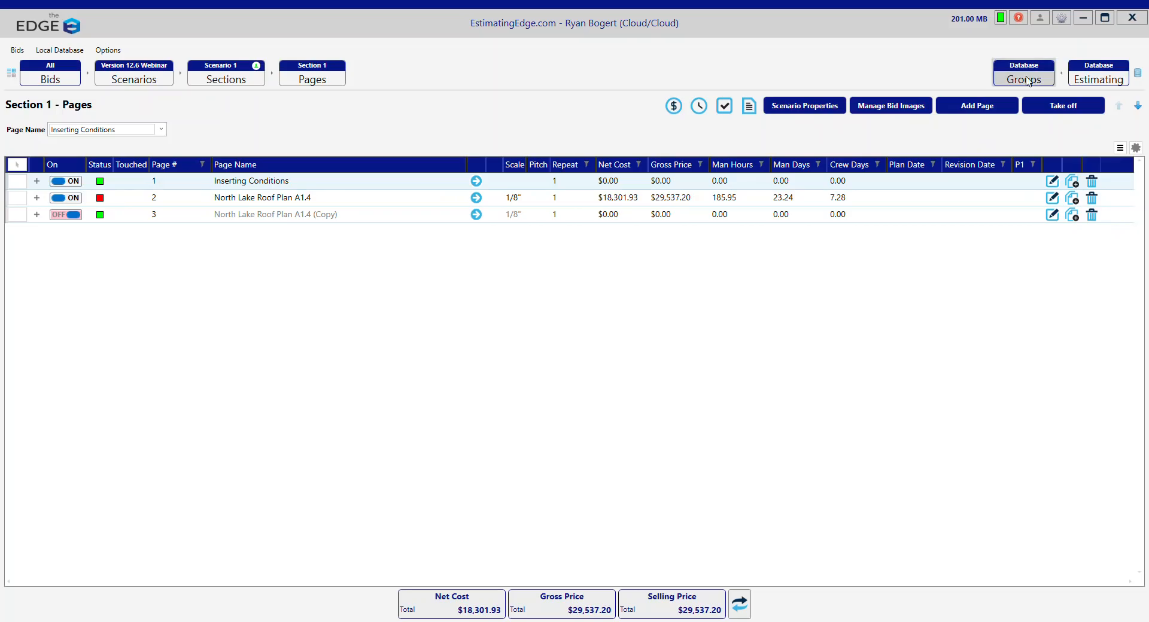
left_click(1099, 81)
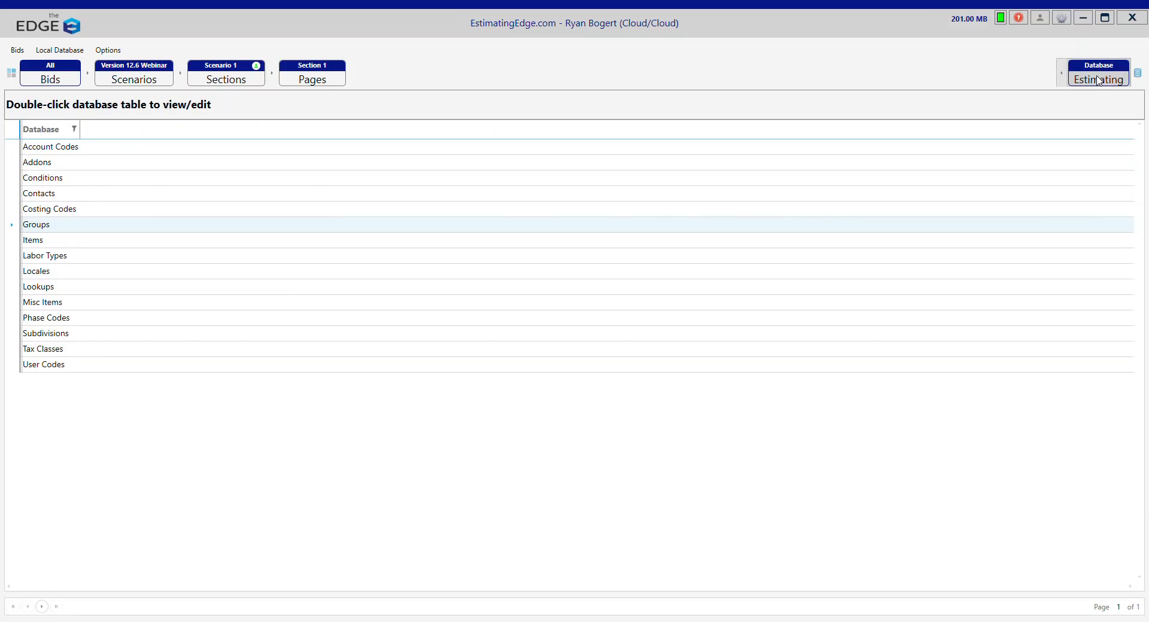
left_click(40, 229)
double_click(40, 229)
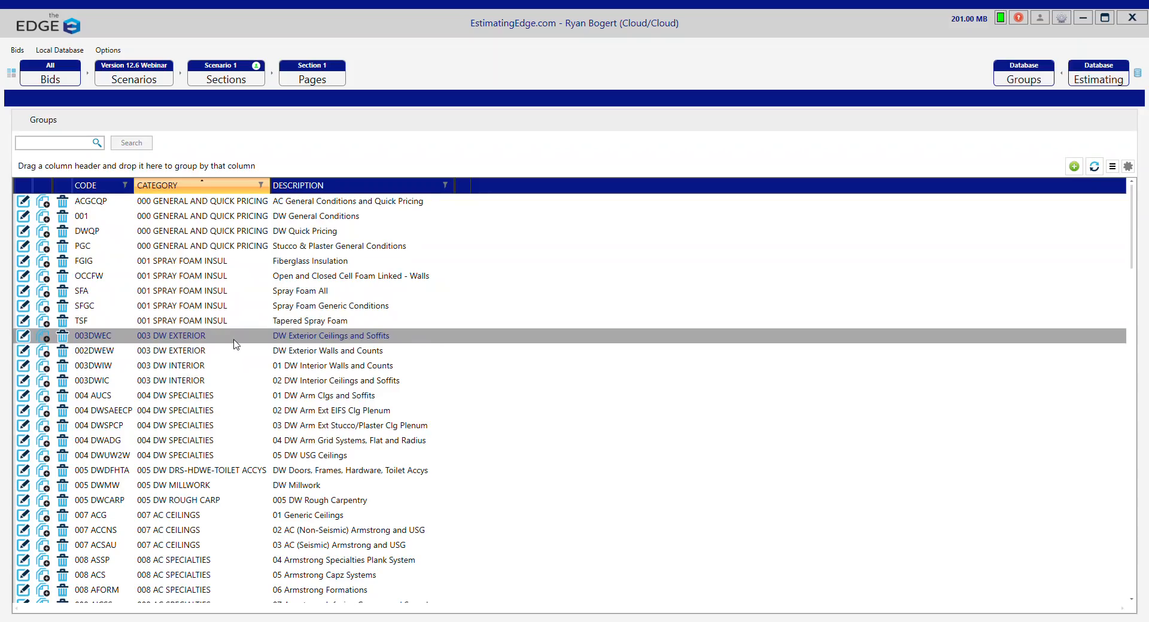
left_click(188, 353)
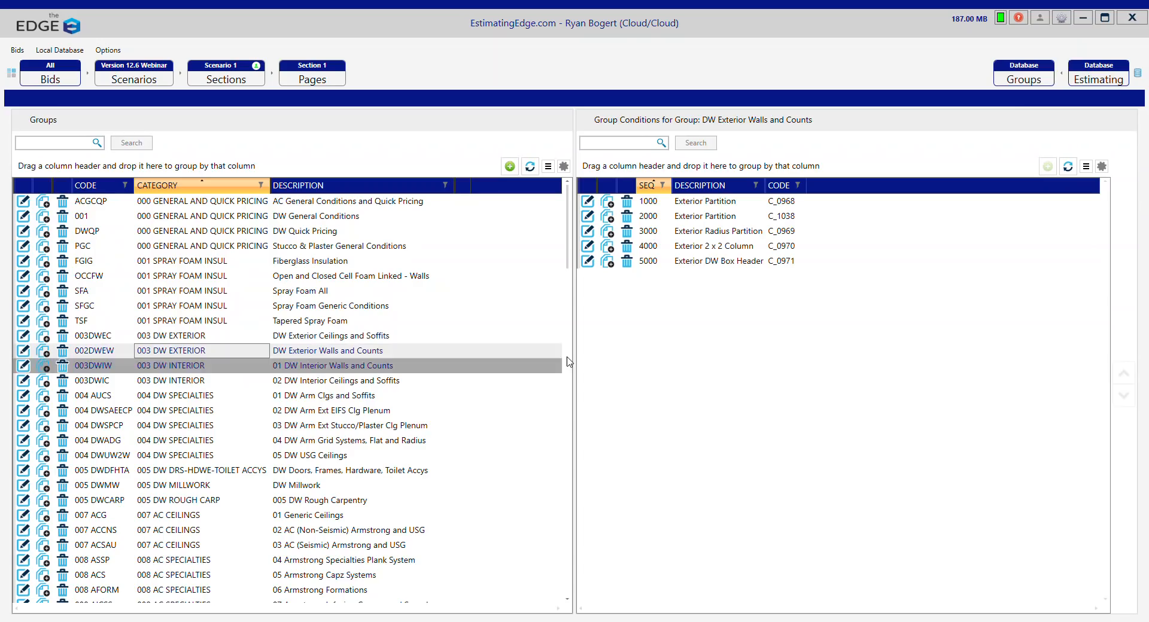
Duplicate the Exterior Partition condition with sequence 2000 and review the copy's addons without changing them.
left_click(609, 220)
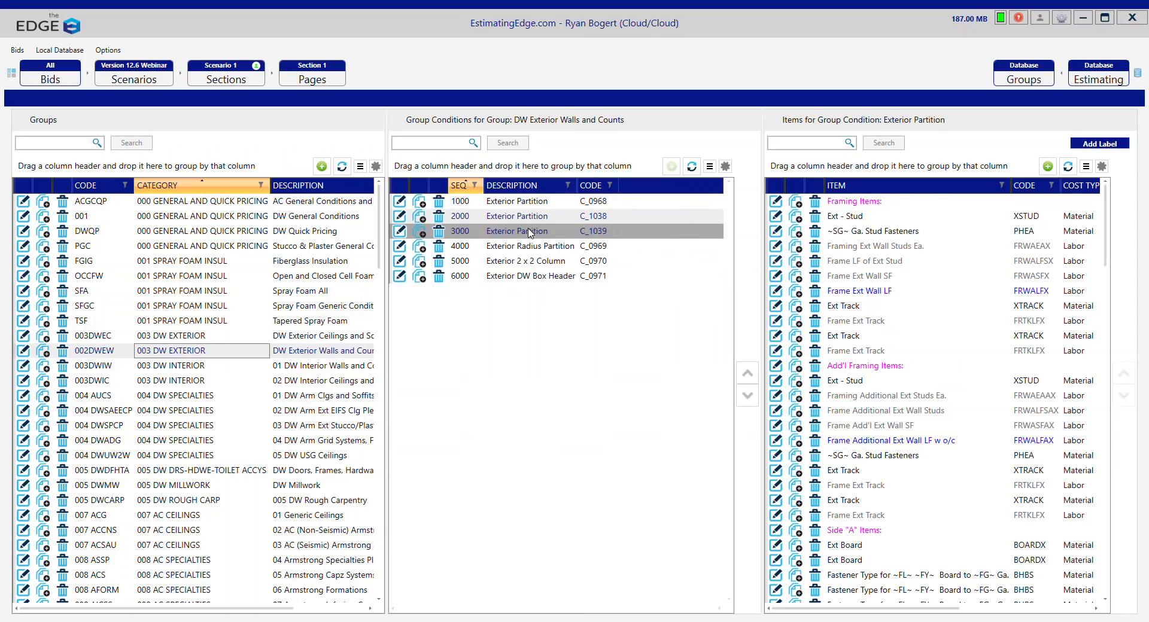
left_click(400, 232)
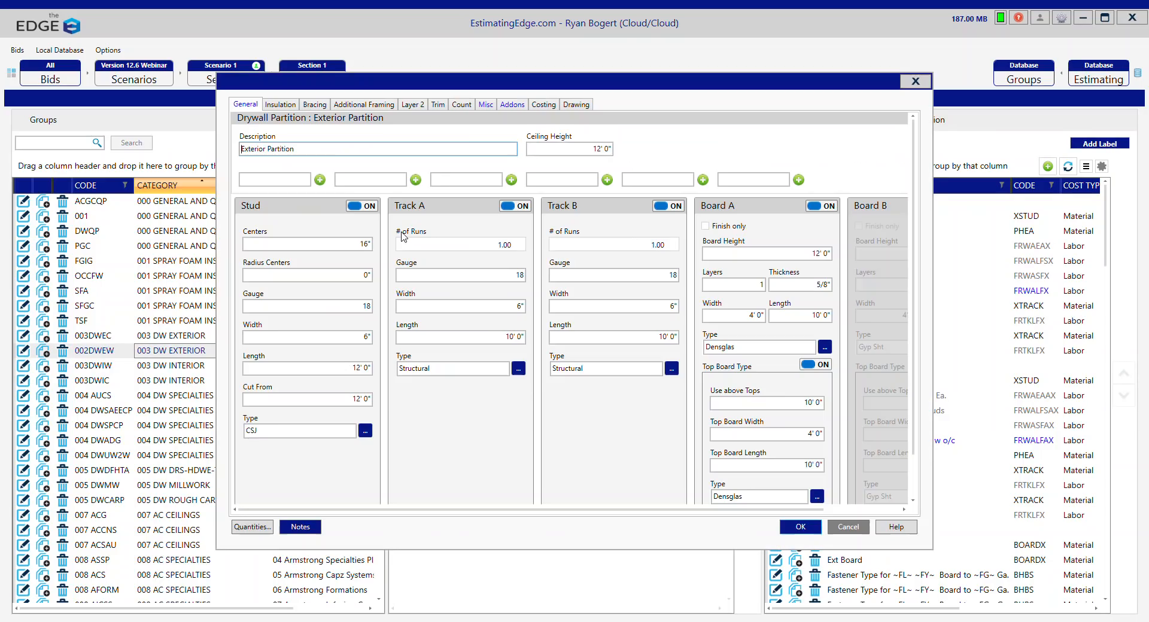
left_click(512, 106)
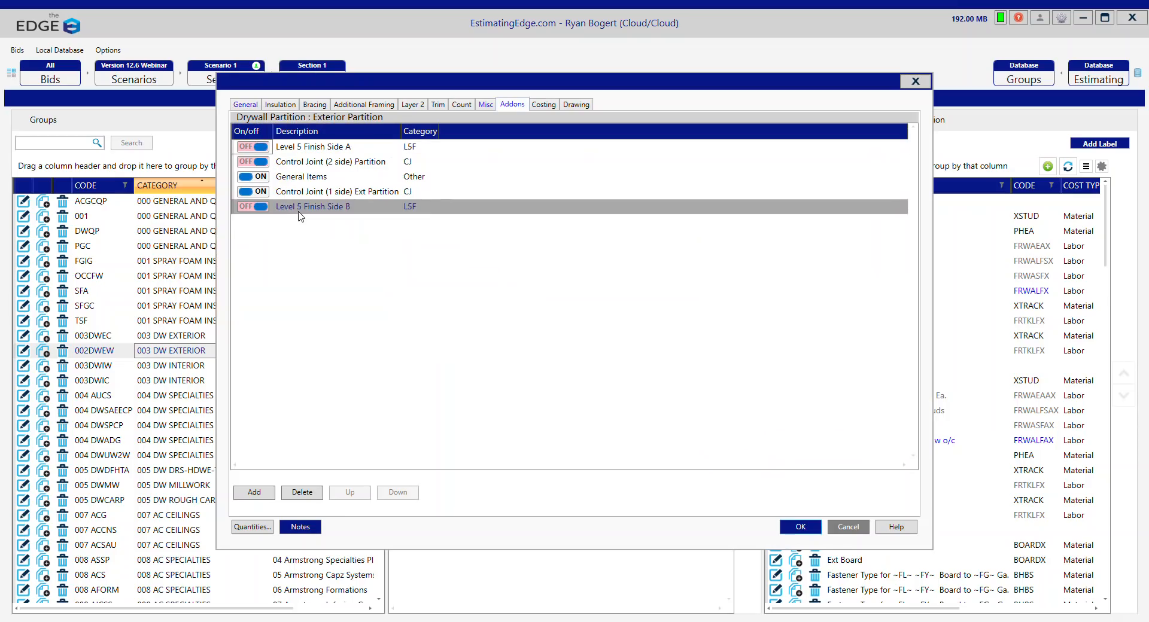
left_click(861, 526)
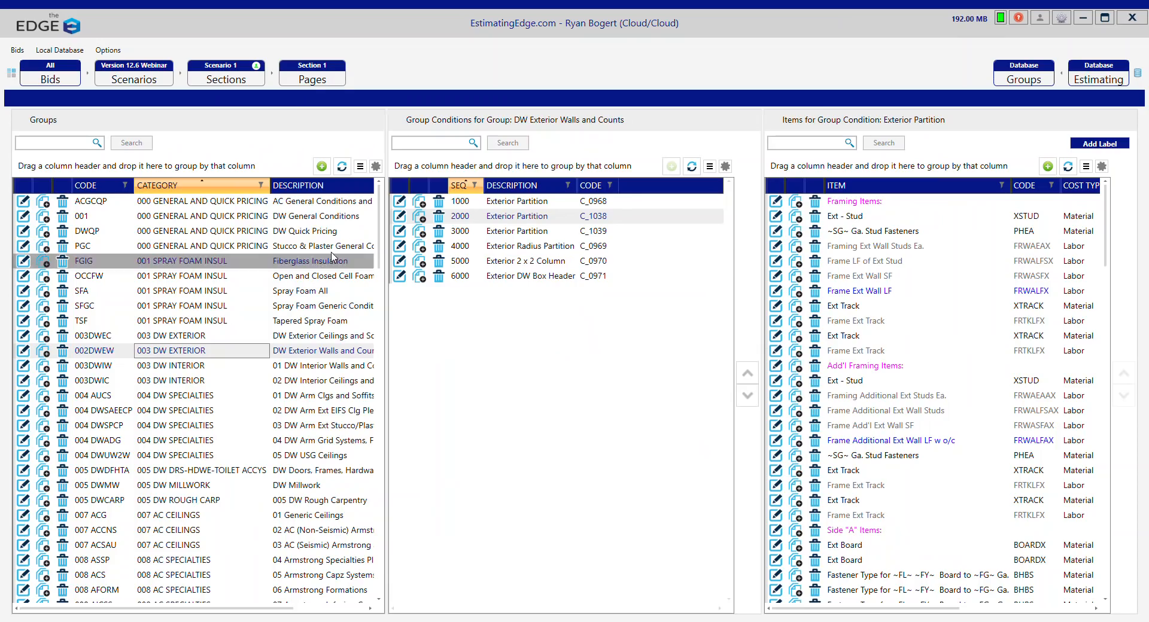
Open the Inserting Conditions page of Section 1 and bring up the TPO Group from 02 RFG Single Ply Groups for adding conditions.
left_click(319, 82)
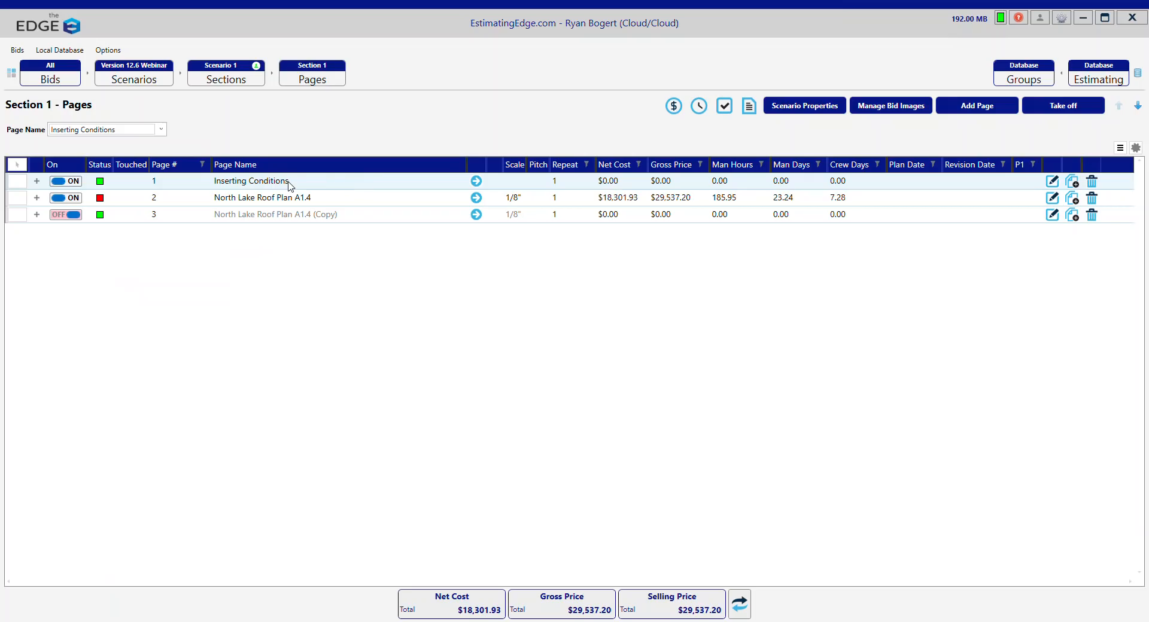
left_click(476, 182)
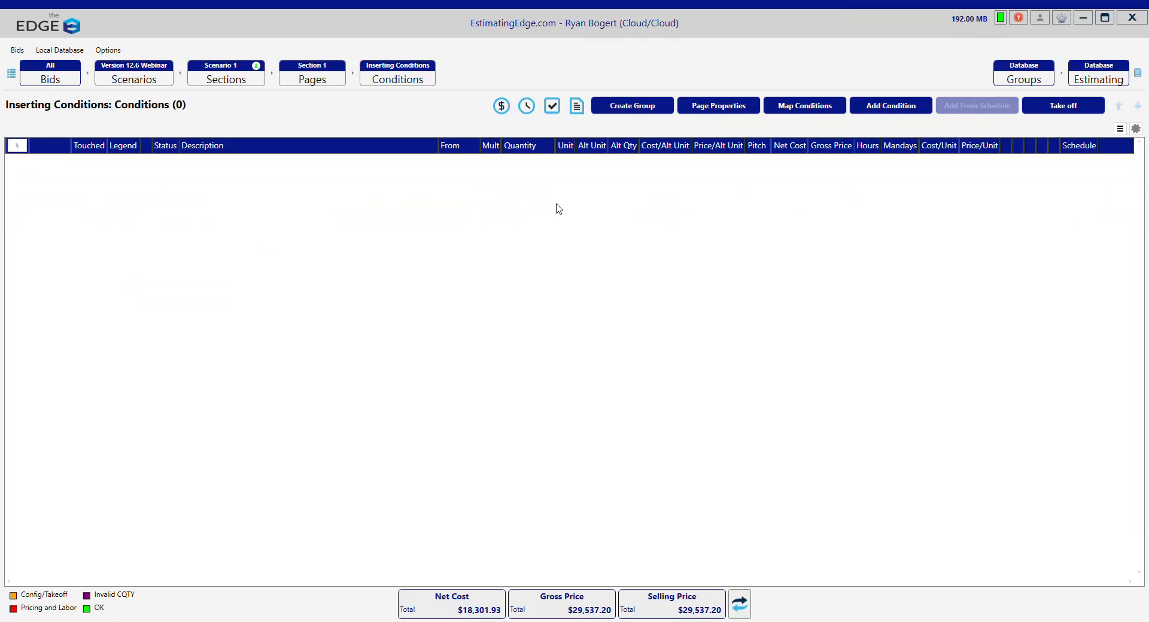
left_click(895, 106)
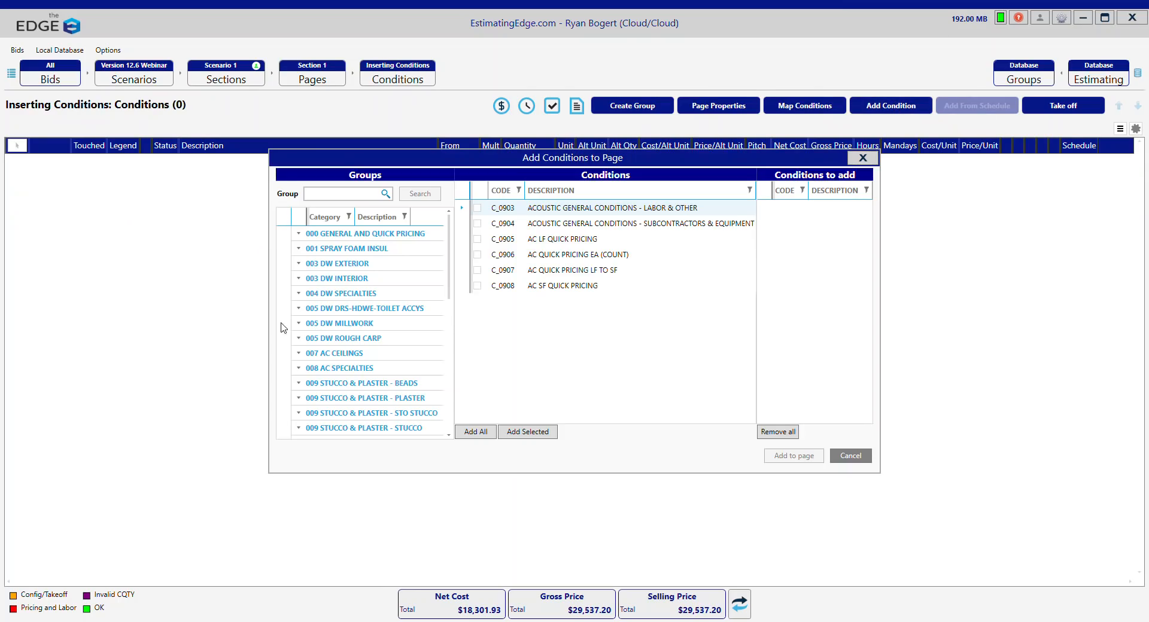
scroll(368, 327, "down", 4)
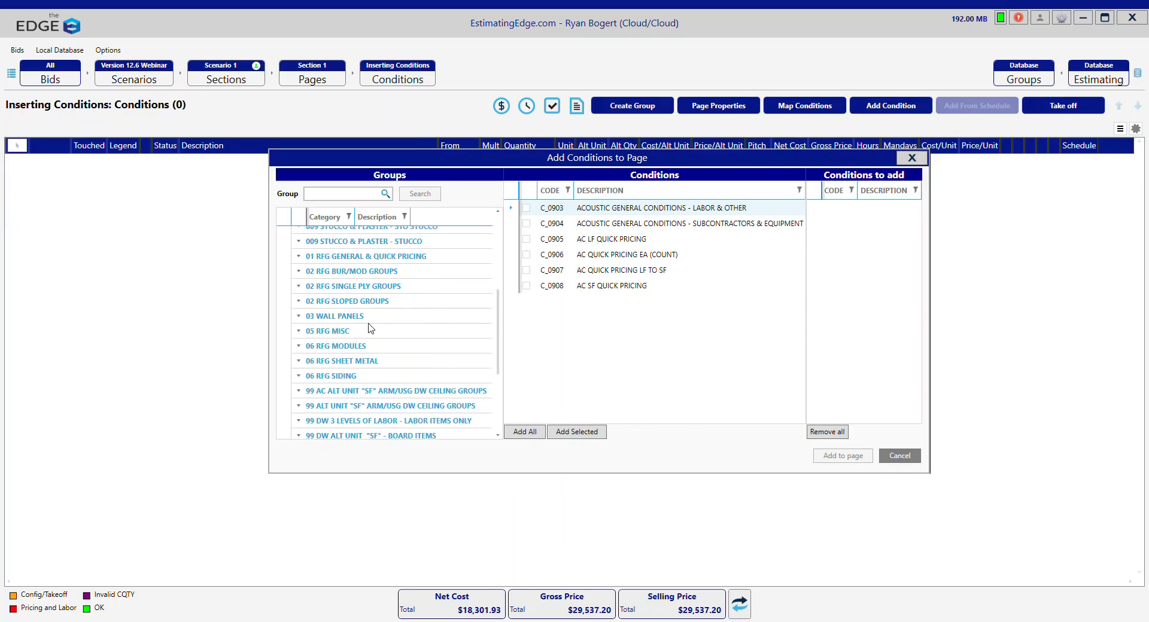
left_click(359, 286)
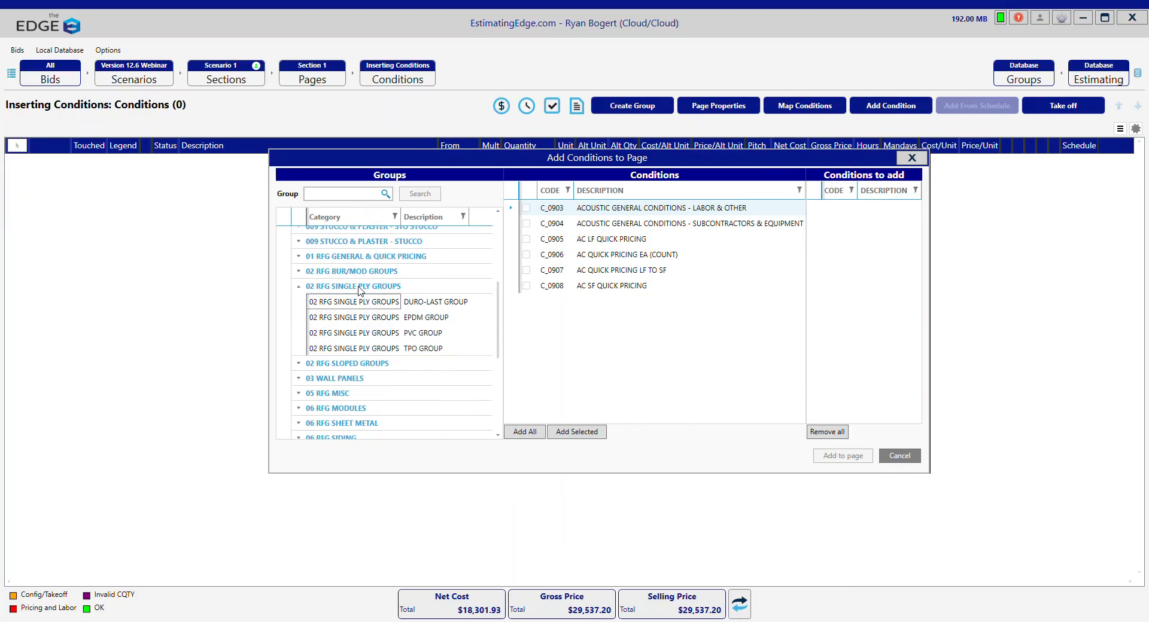
left_click(382, 348)
Queue Mechanically Attached TPO, Wall Flashing, Curb Flashing, Walkway Pads and Roof Drain as conditions to add.
left_click(526, 208)
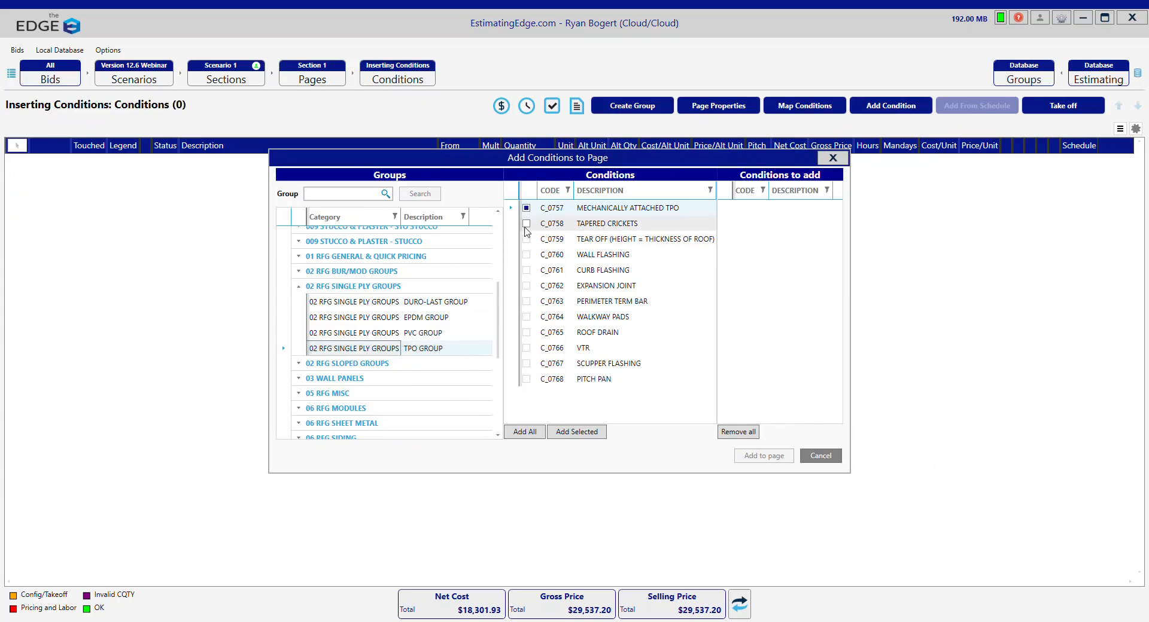
left_click(526, 255)
left_click(526, 271)
left_click(527, 317)
left_click(527, 333)
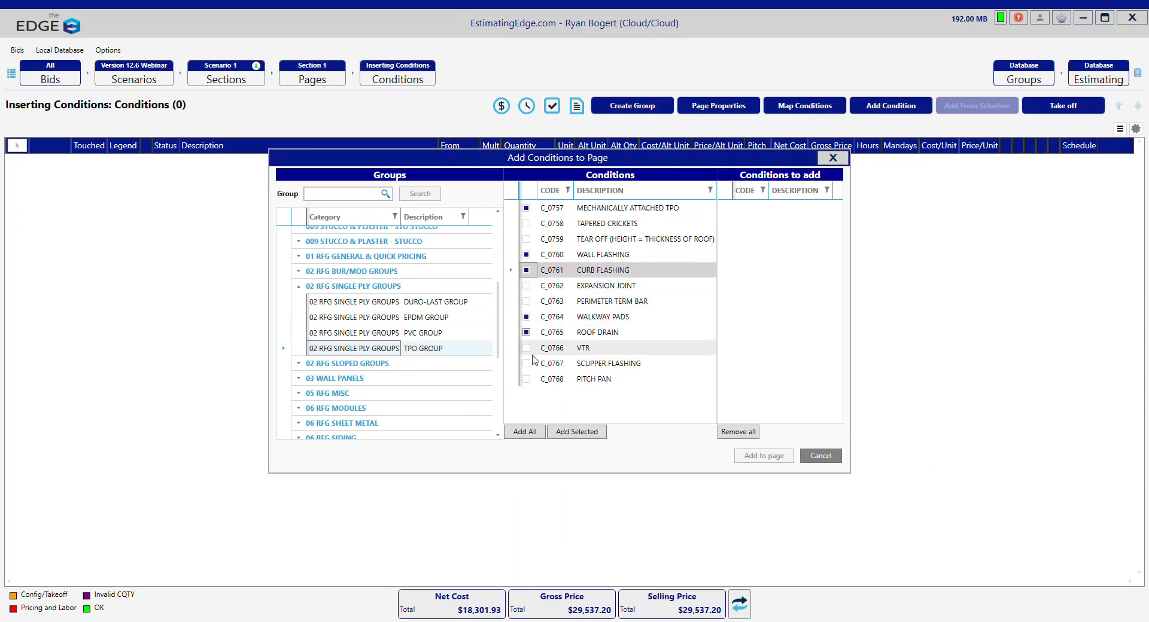
left_click(568, 431)
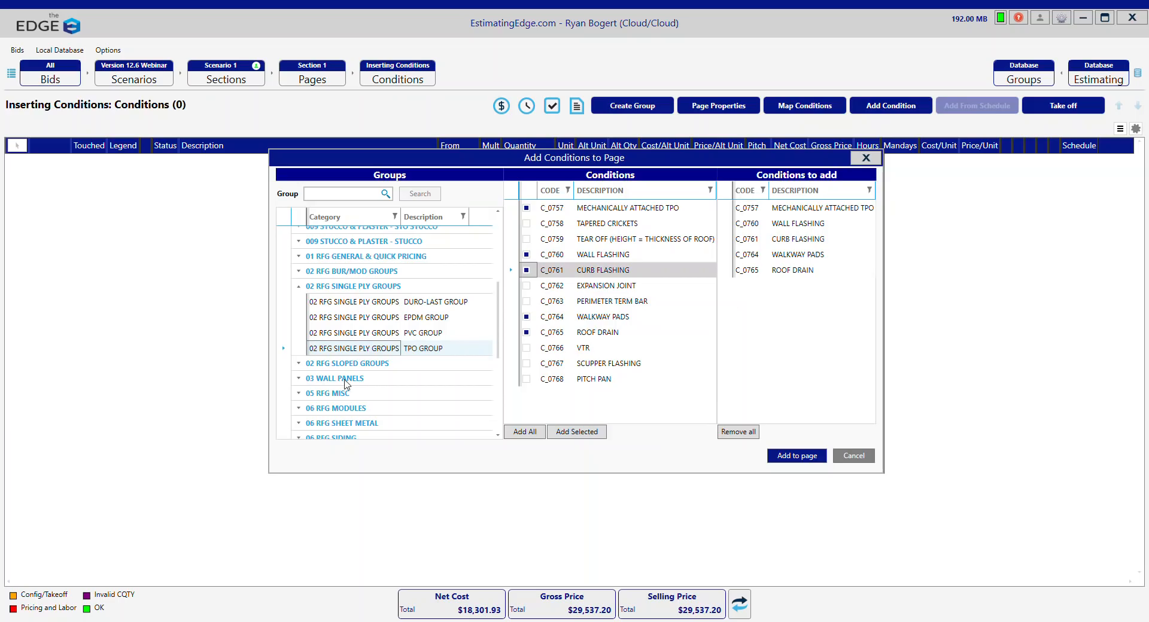
Queue Roof Hatch and Skylight from the 05 RFG Misc category and add all queued conditions to the page.
scroll(363, 408, "down", 1)
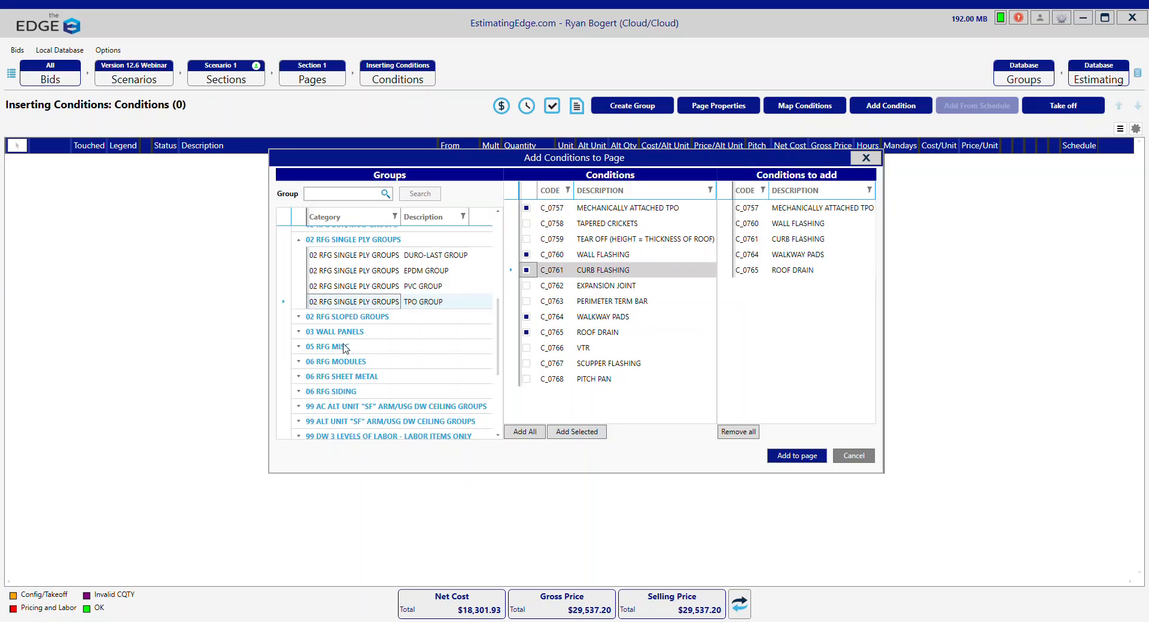
left_click(344, 347)
scroll(377, 358, "down", 1)
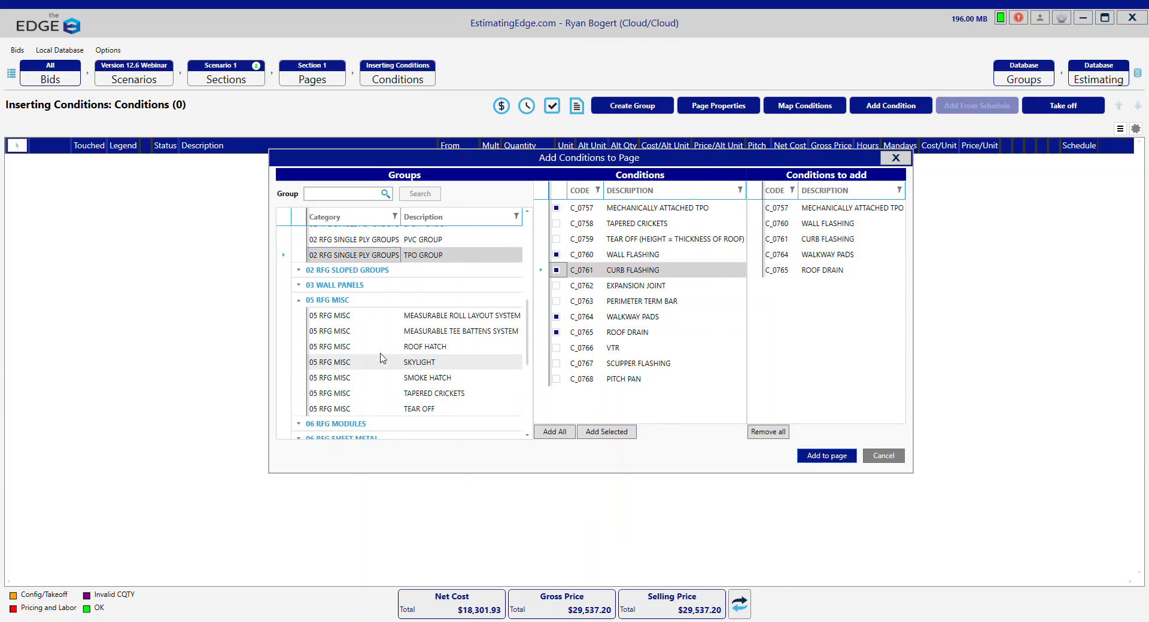
left_click(409, 349)
left_click(637, 209)
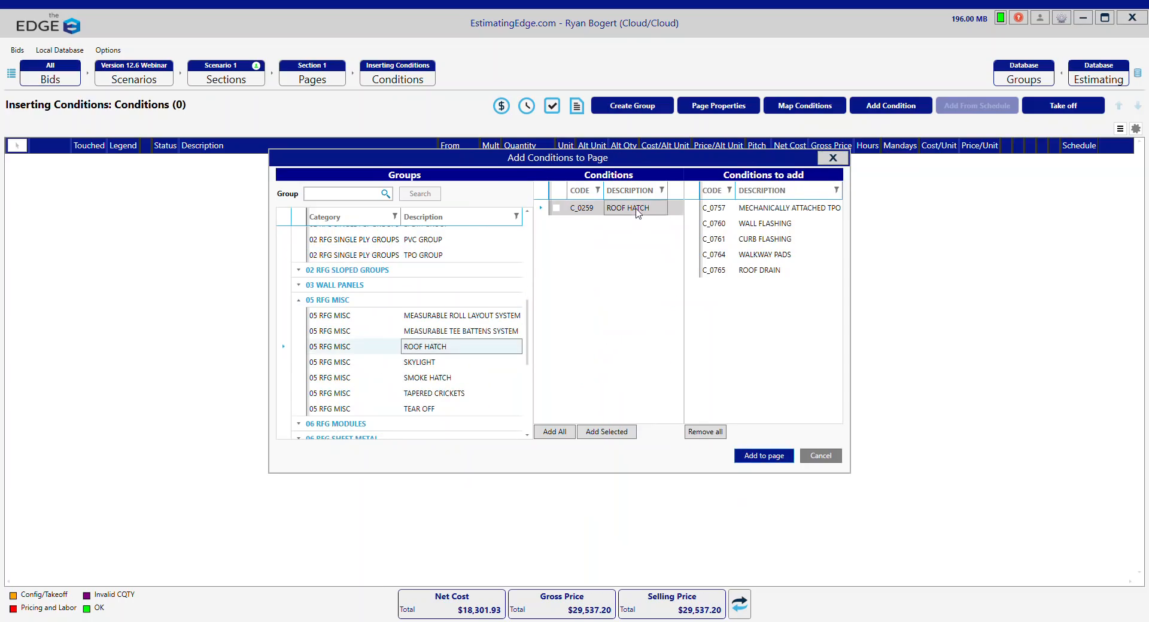
double_click(636, 210)
left_click(436, 365)
double_click(622, 210)
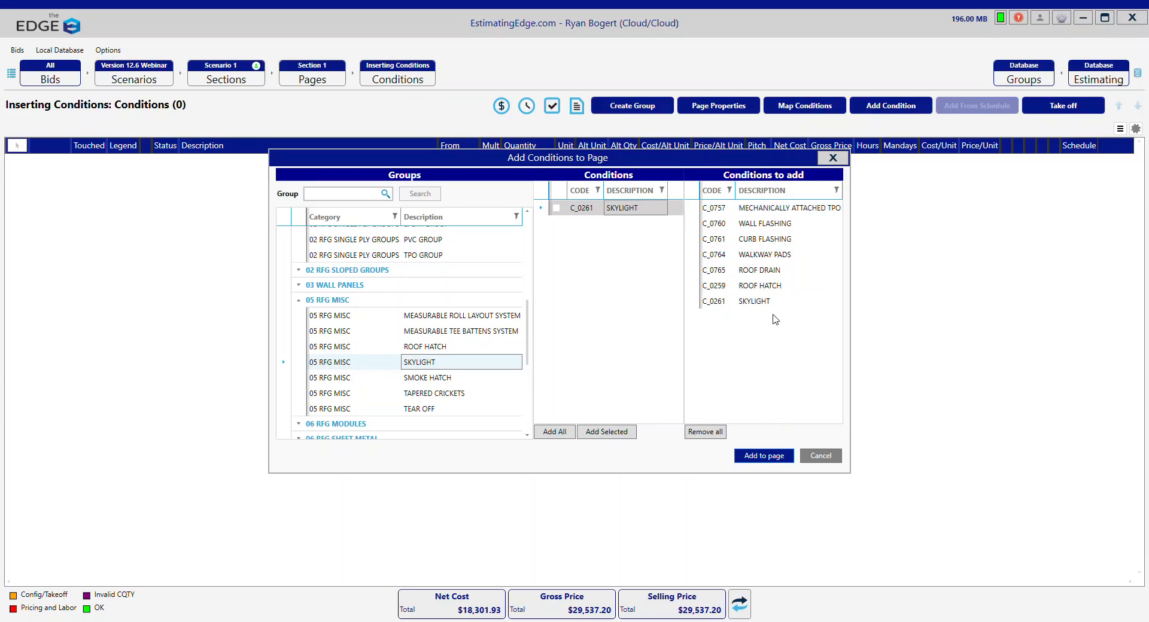
left_click(769, 457)
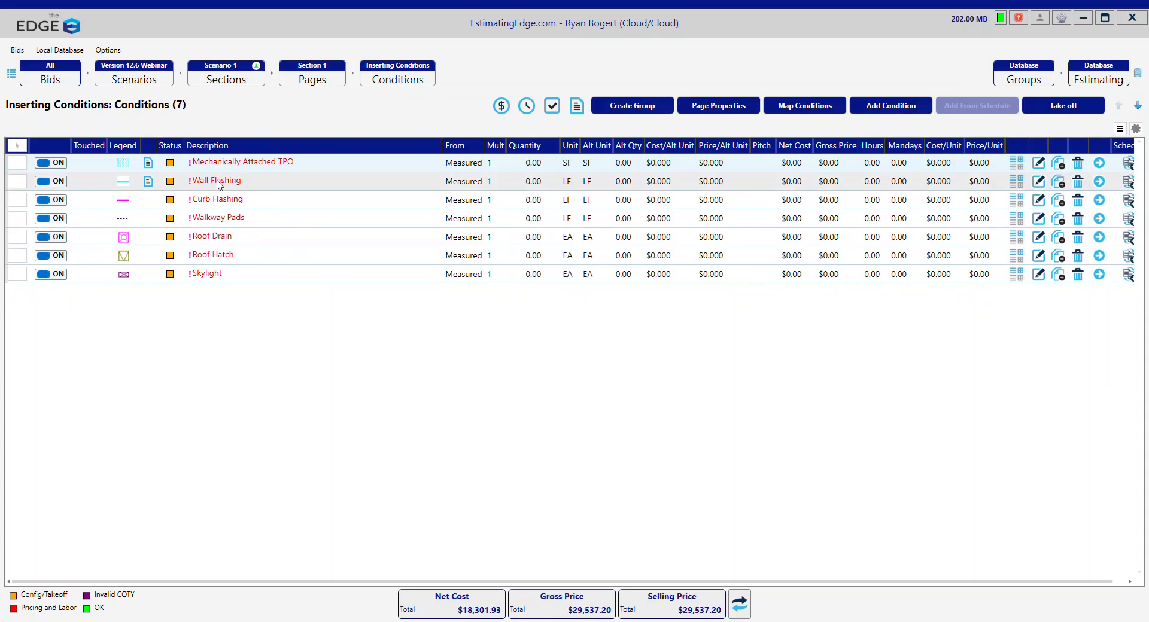
Insert the Coping Cap condition from 06 RFG Sheet Metal directly below Wall Flashing on the page.
left_click(218, 182)
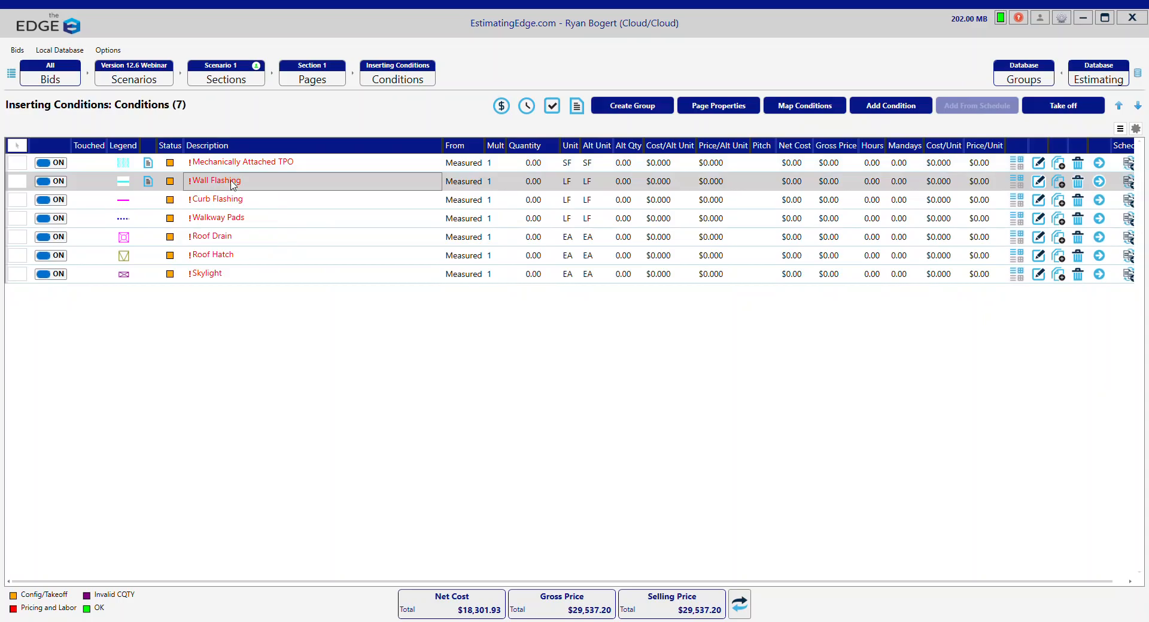
left_click(890, 106)
scroll(359, 365, "down", 2)
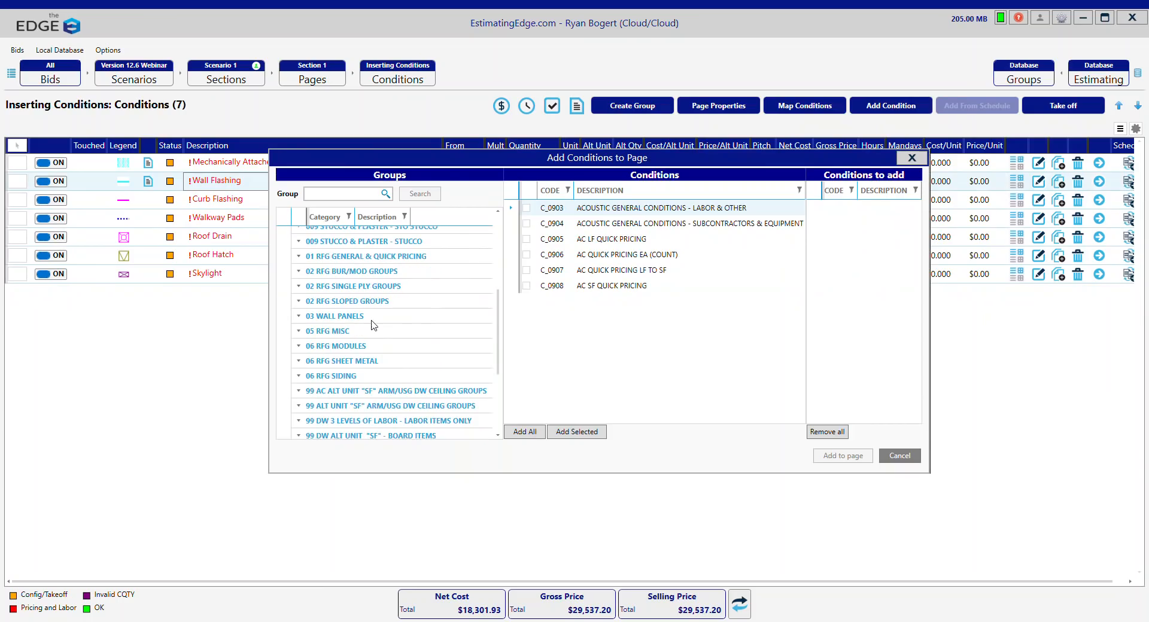
left_click(361, 363)
left_click(445, 376)
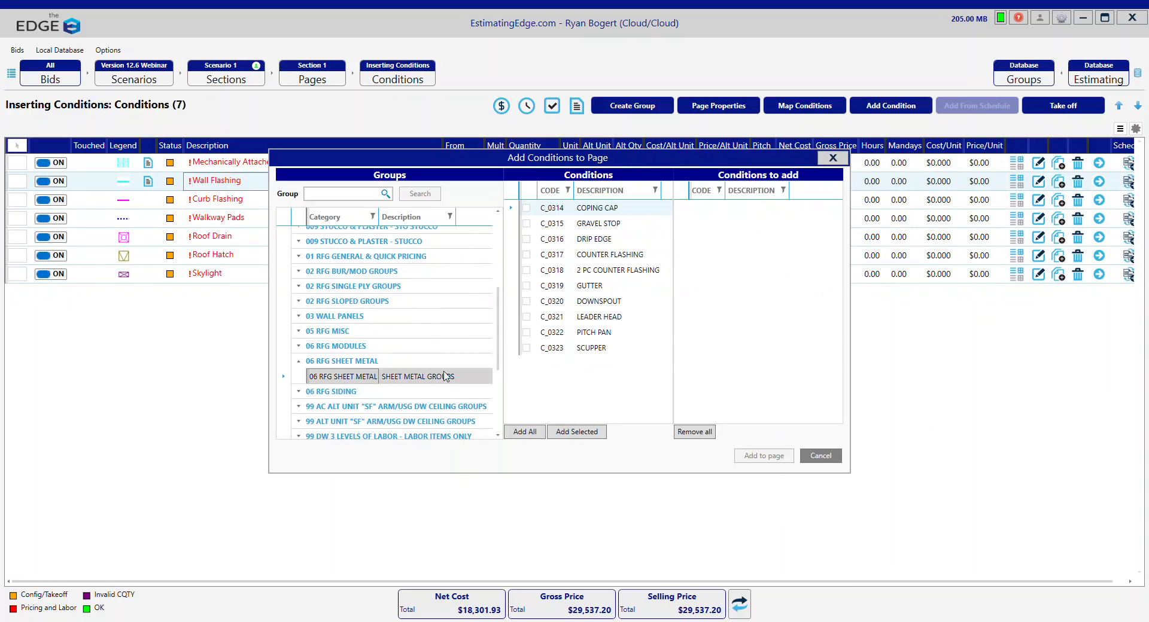
double_click(615, 210)
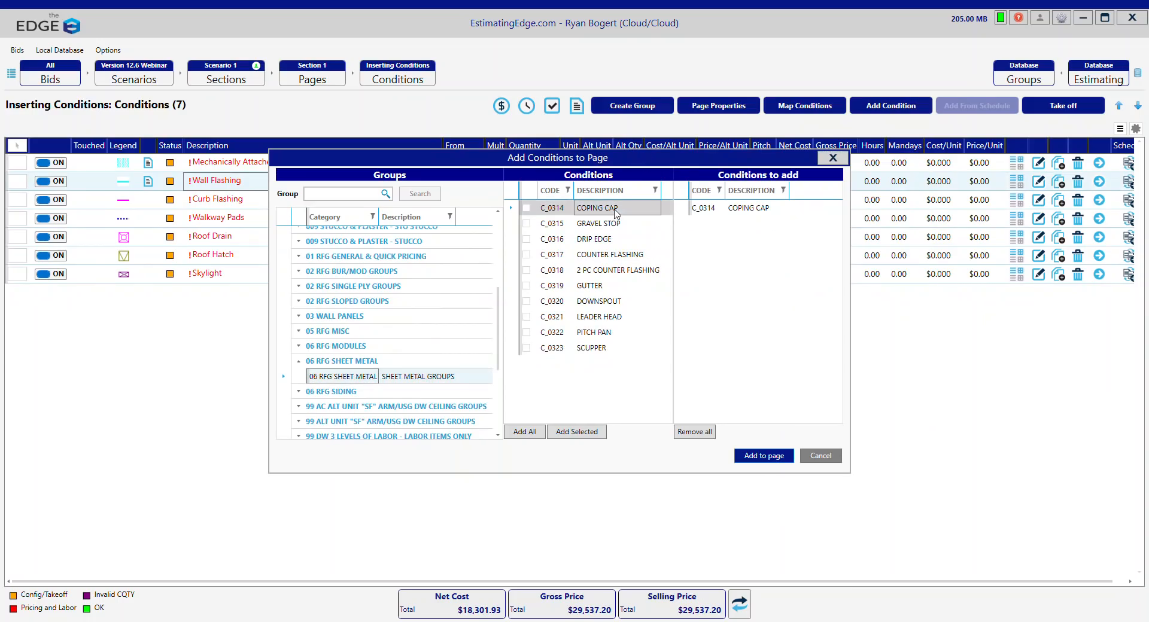
left_click(763, 457)
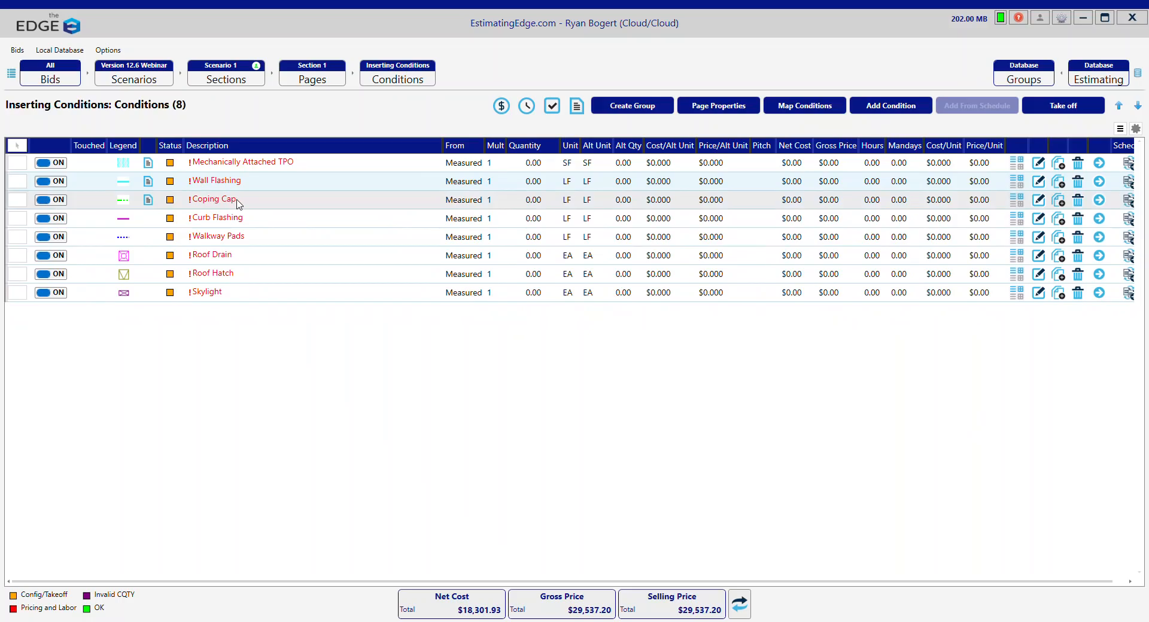
Set the Coping Cap condition to take its quantity from the linked Wall Flashing condition.
left_click(238, 204)
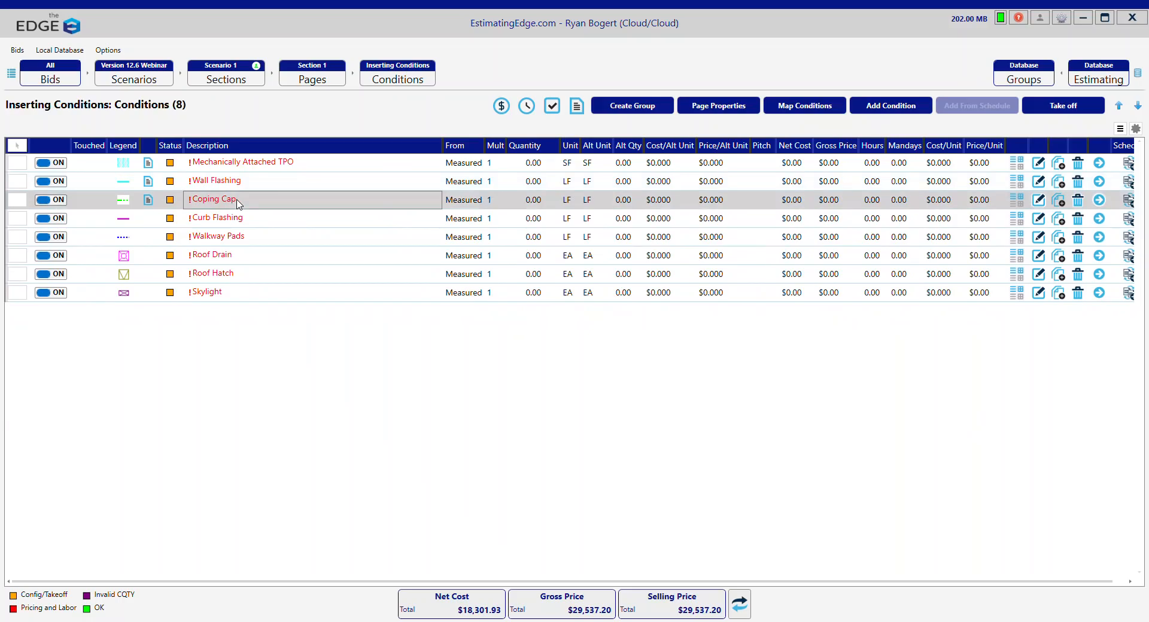
double_click(238, 204)
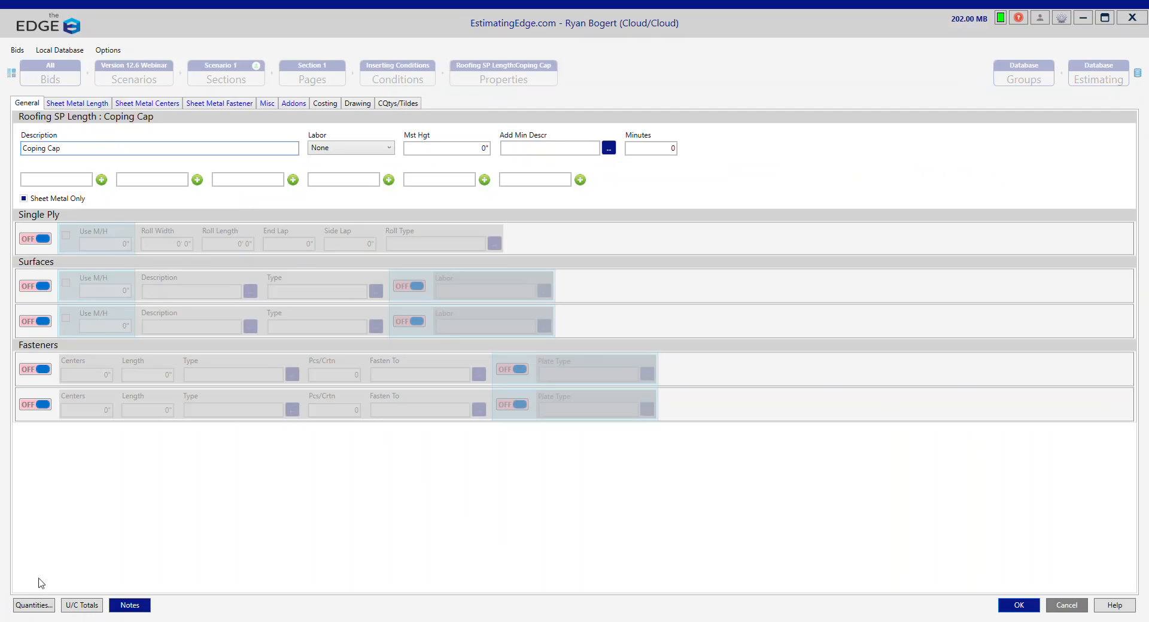
left_click(36, 606)
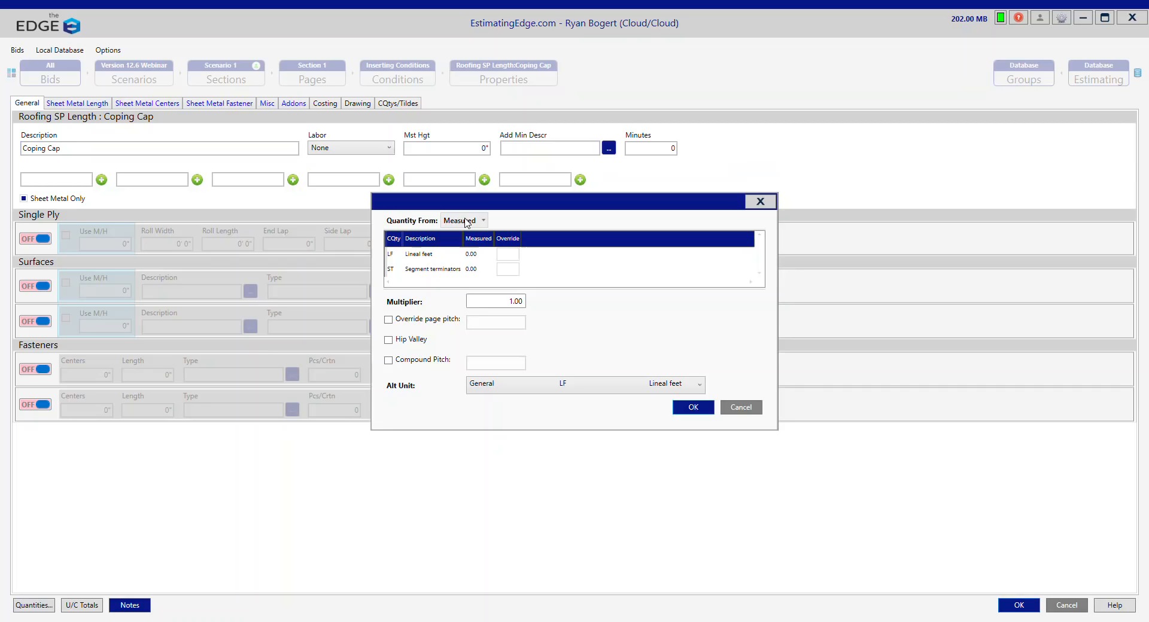
left_click(467, 221)
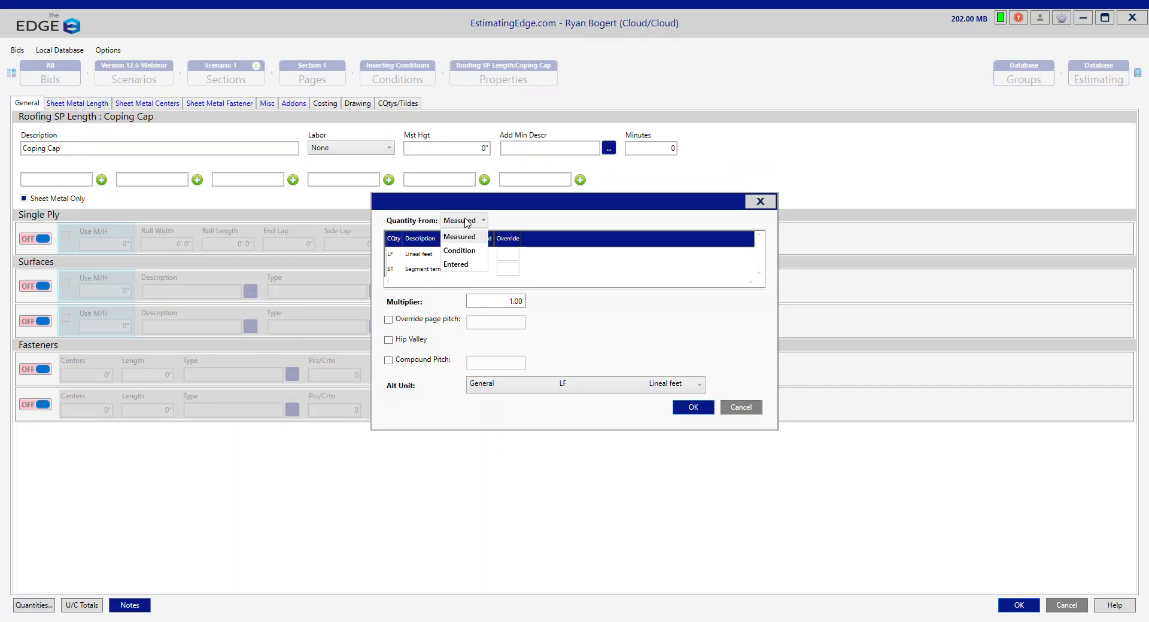
left_click(463, 252)
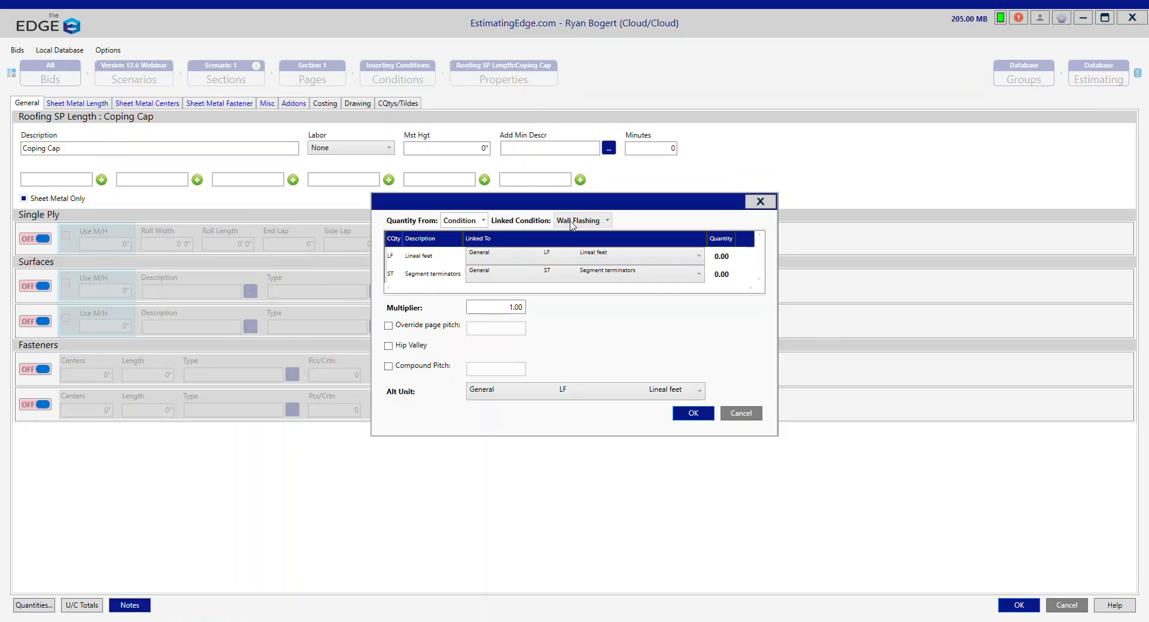
left_click(578, 221)
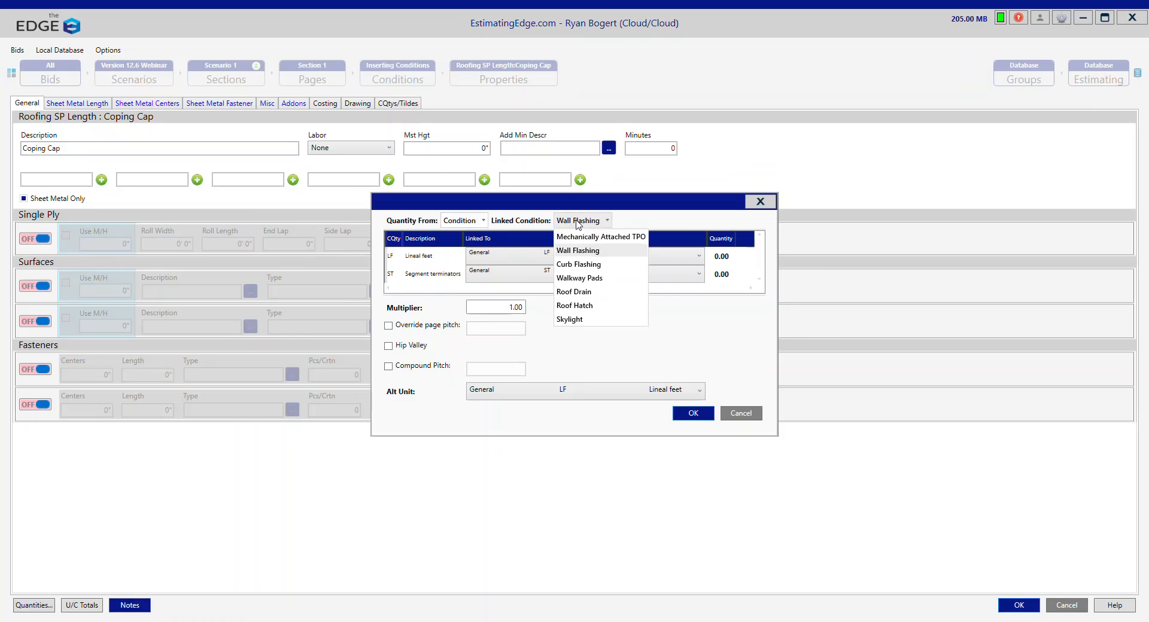
left_click(581, 251)
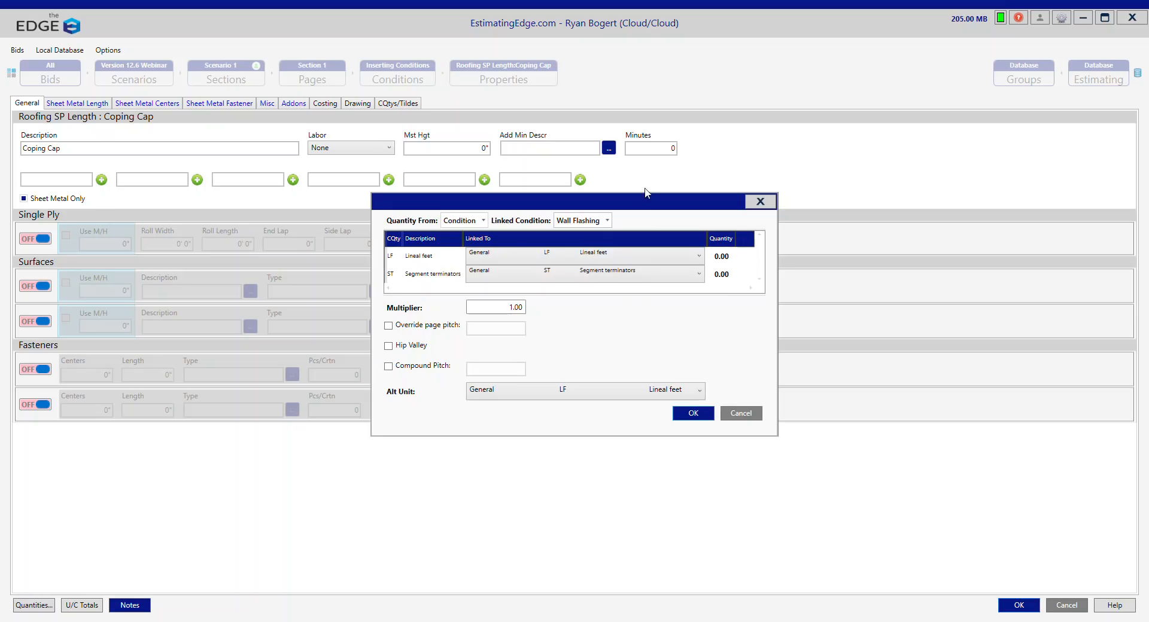
left_click_drag(649, 206, 619, 195)
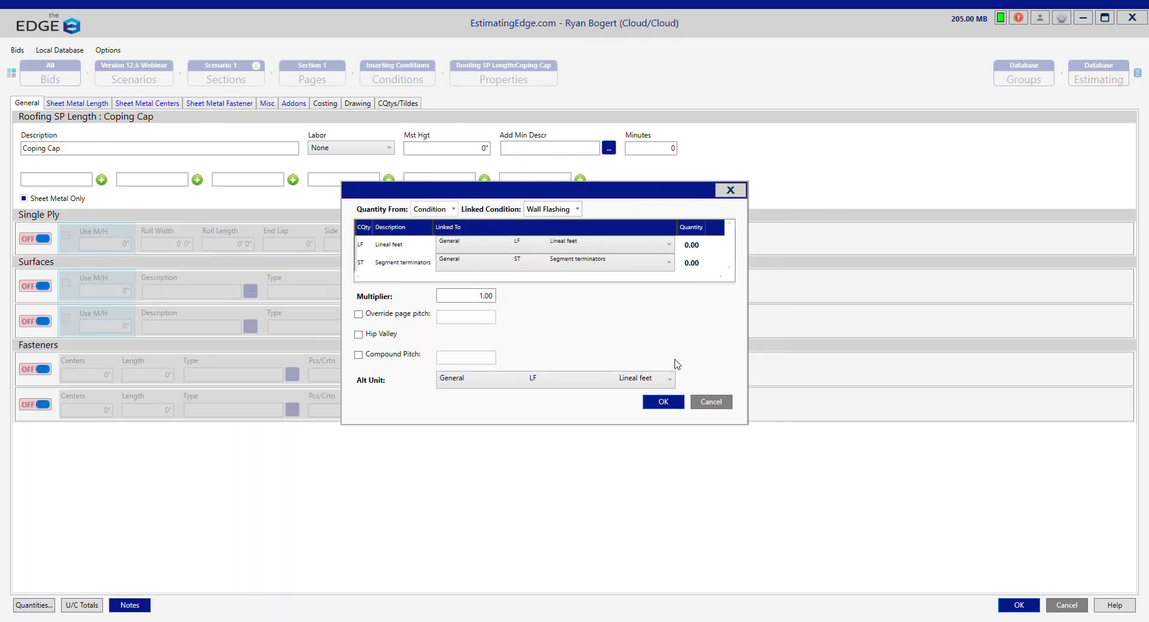
left_click(664, 404)
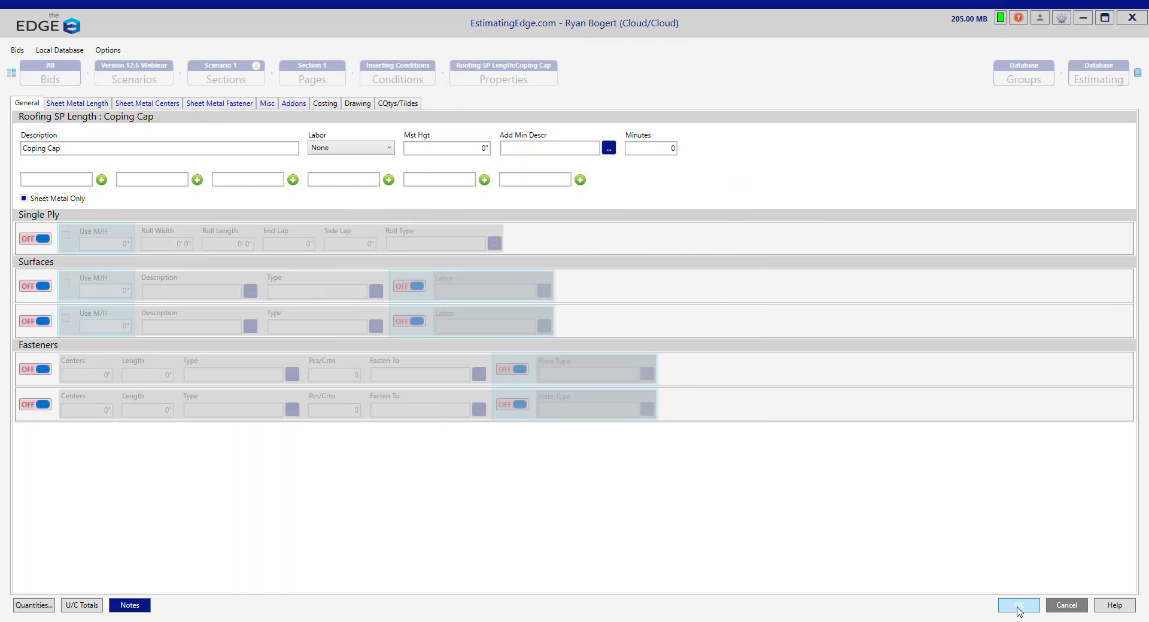
left_click(1019, 608)
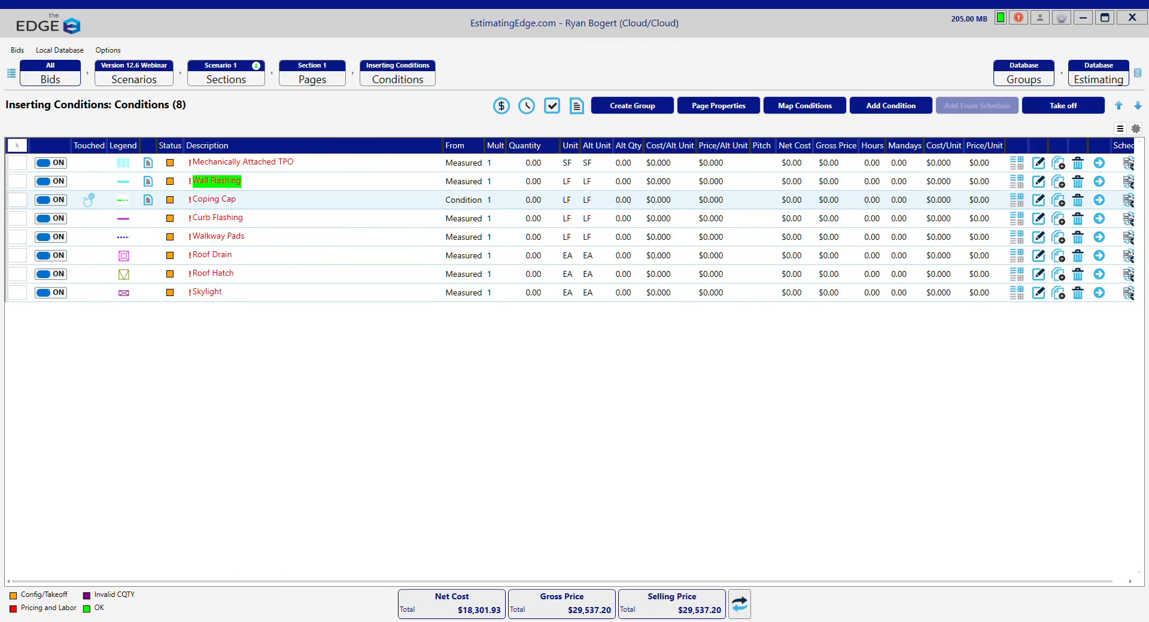
Inspect the properties of the Roof Drain condition and return to the conditions list.
left_click(263, 255)
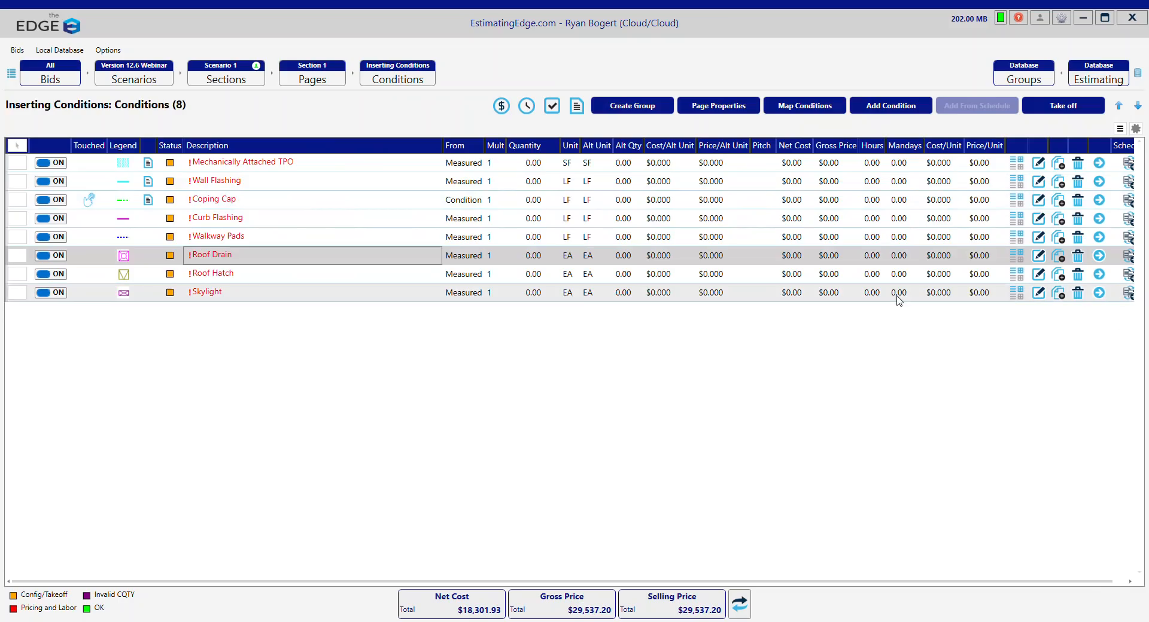
double_click(234, 257)
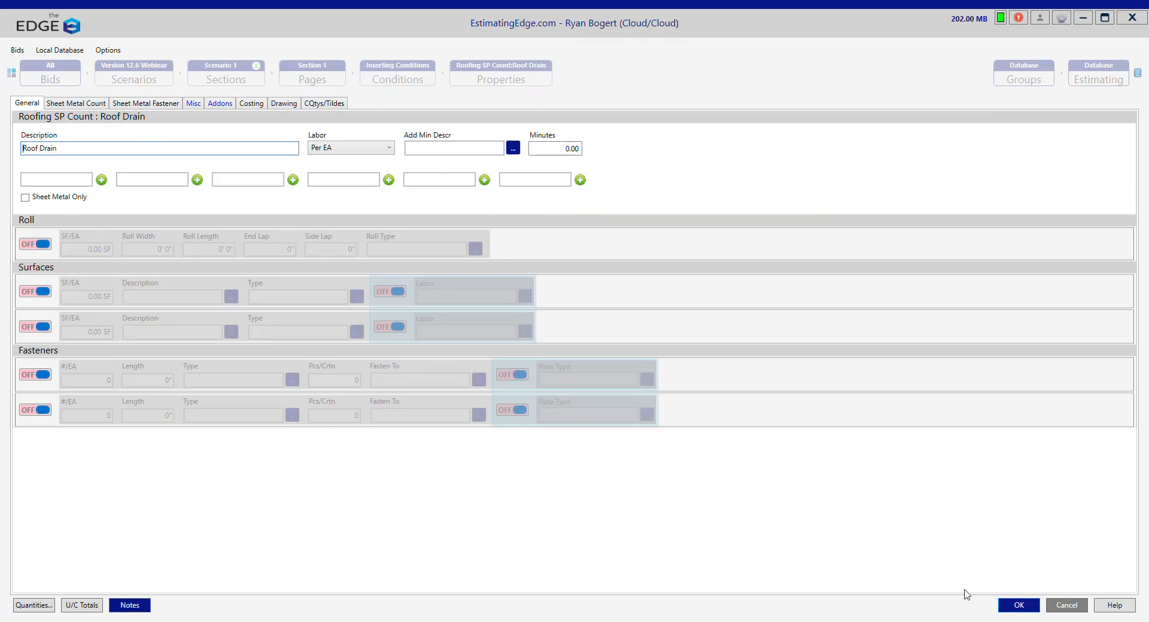
left_click(1020, 606)
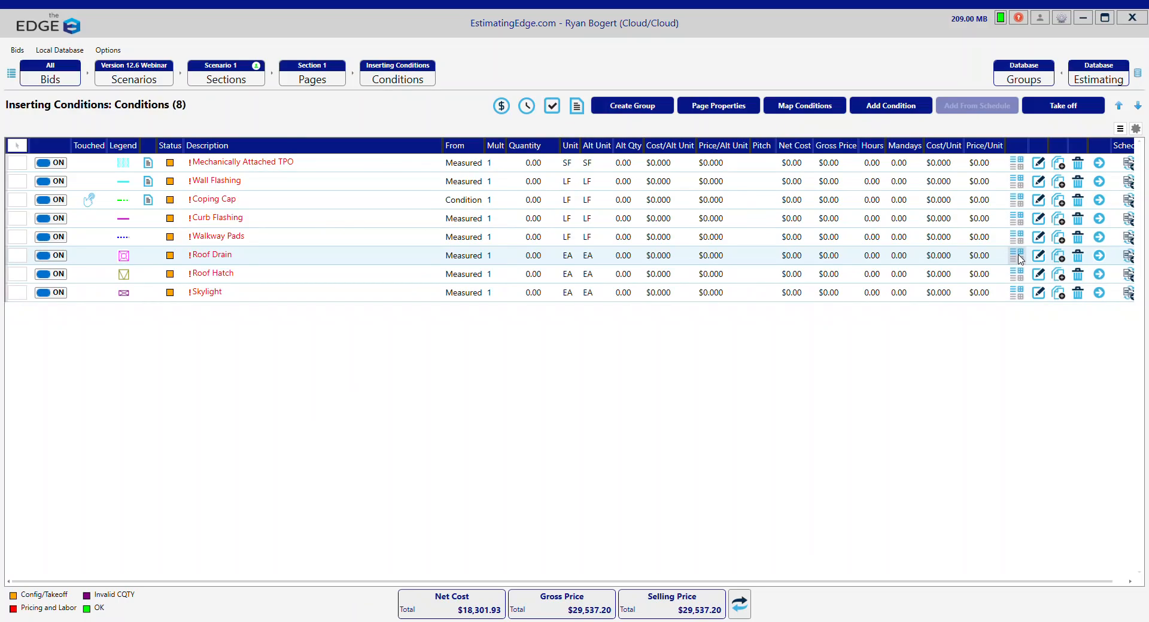
Review the Roof Drain condition's items and the scenario's material pricing, then return to the conditions list.
double_click(345, 251)
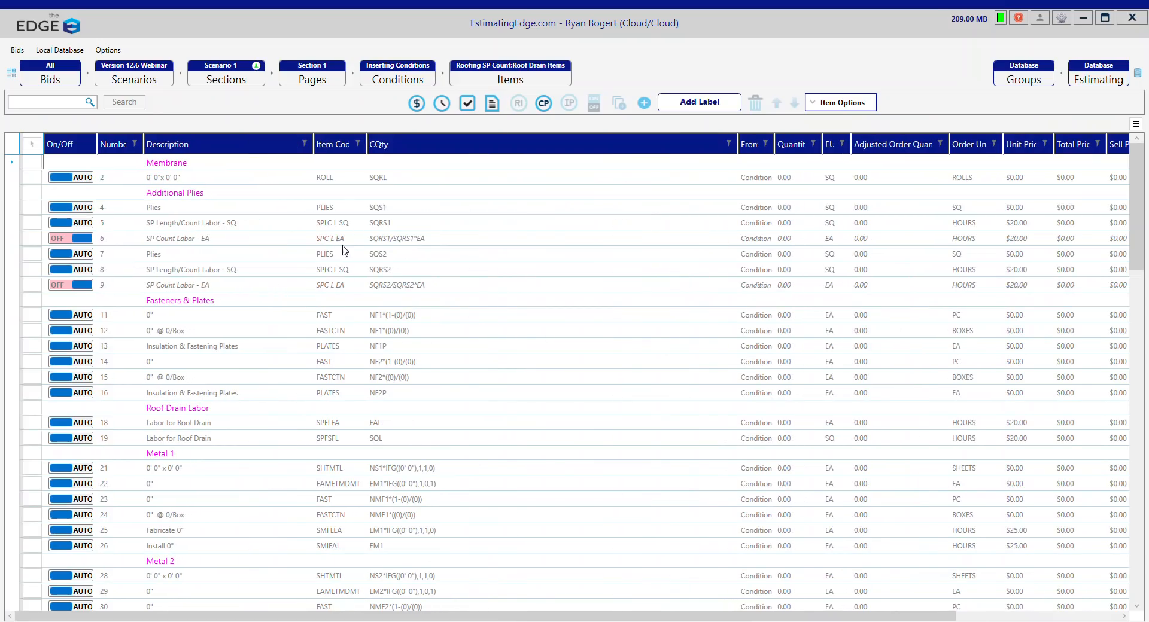
left_click(394, 80)
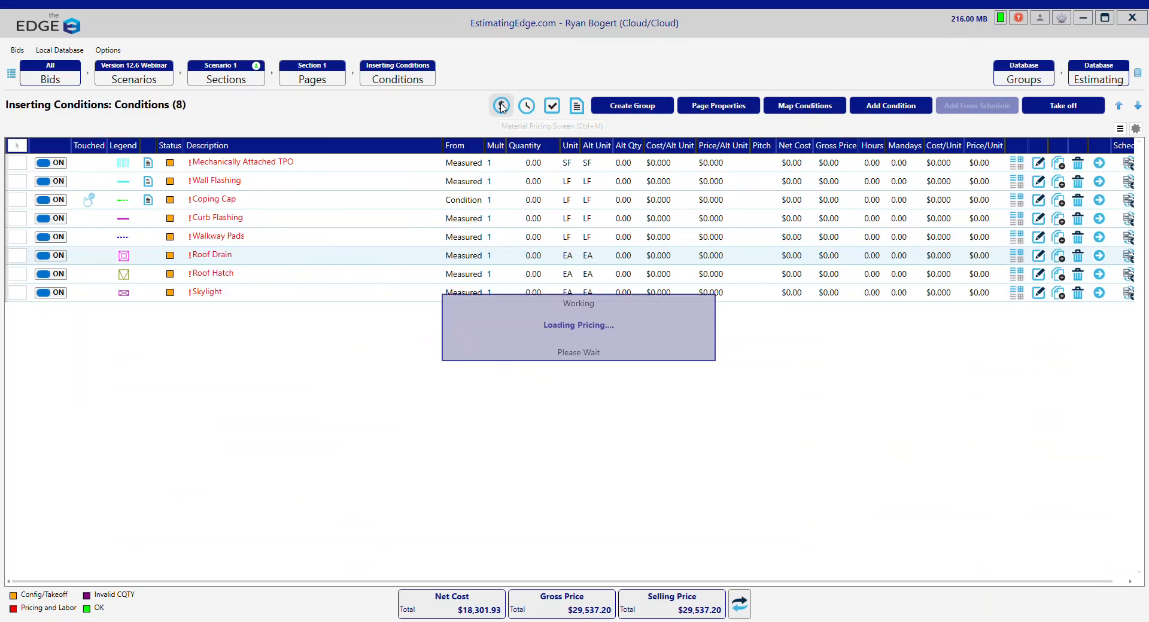
left_click(550, 108)
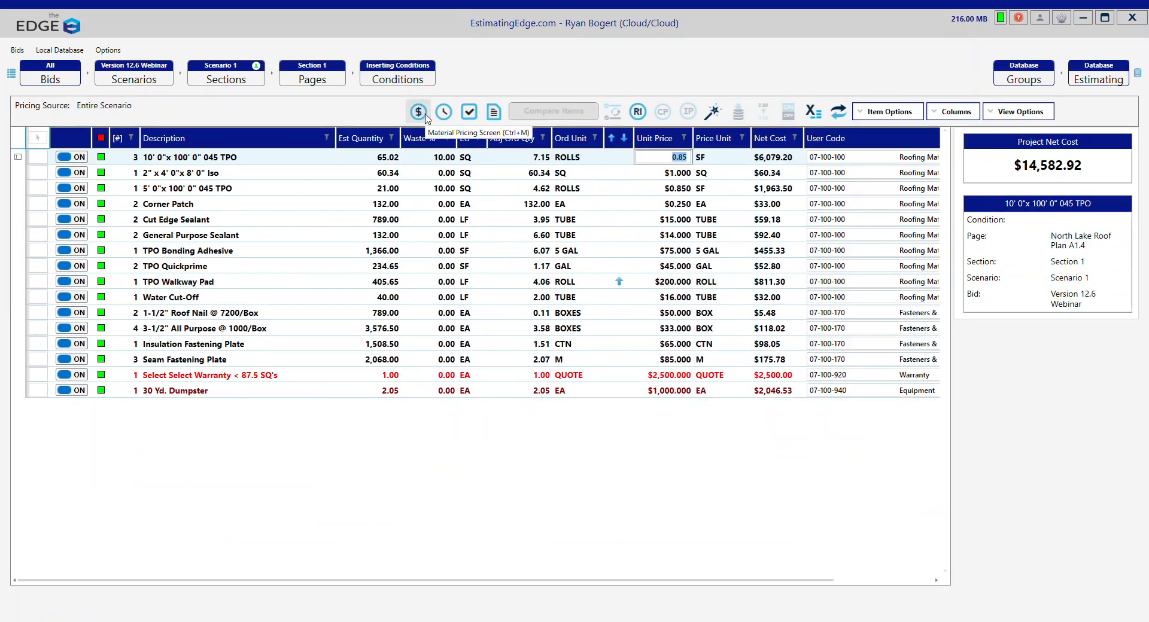
left_click(398, 80)
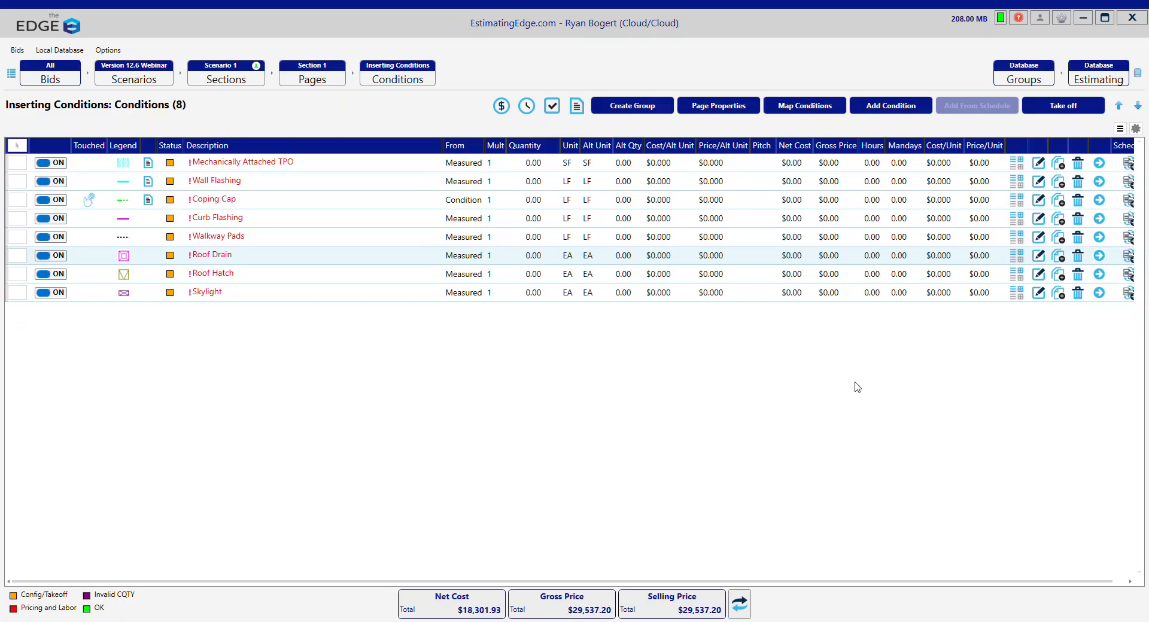
Open the North Lake Roof Plan A1.4 page of Section 1 and inspect the Partition condition's properties.
left_click(322, 80)
left_click(284, 201)
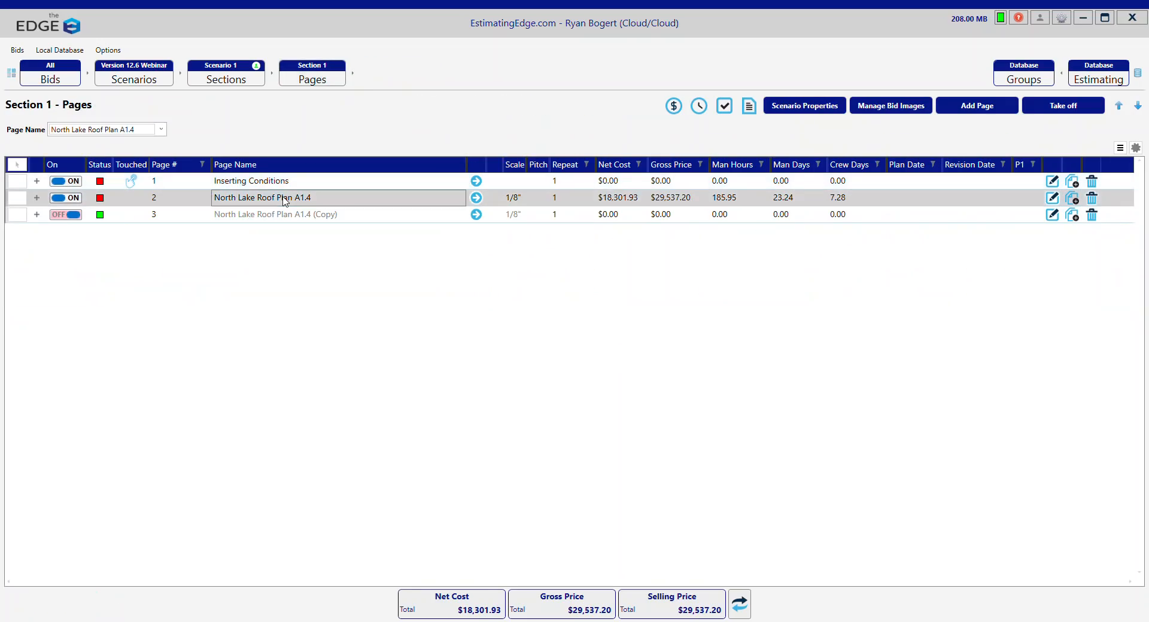
double_click(284, 201)
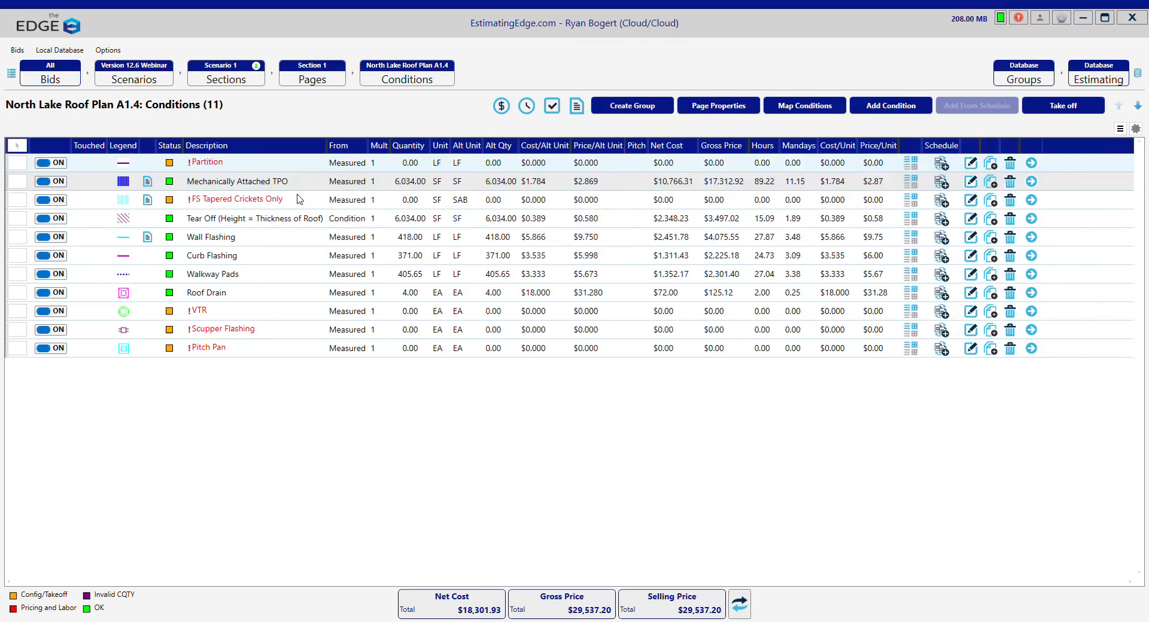
left_click(244, 167)
double_click(244, 167)
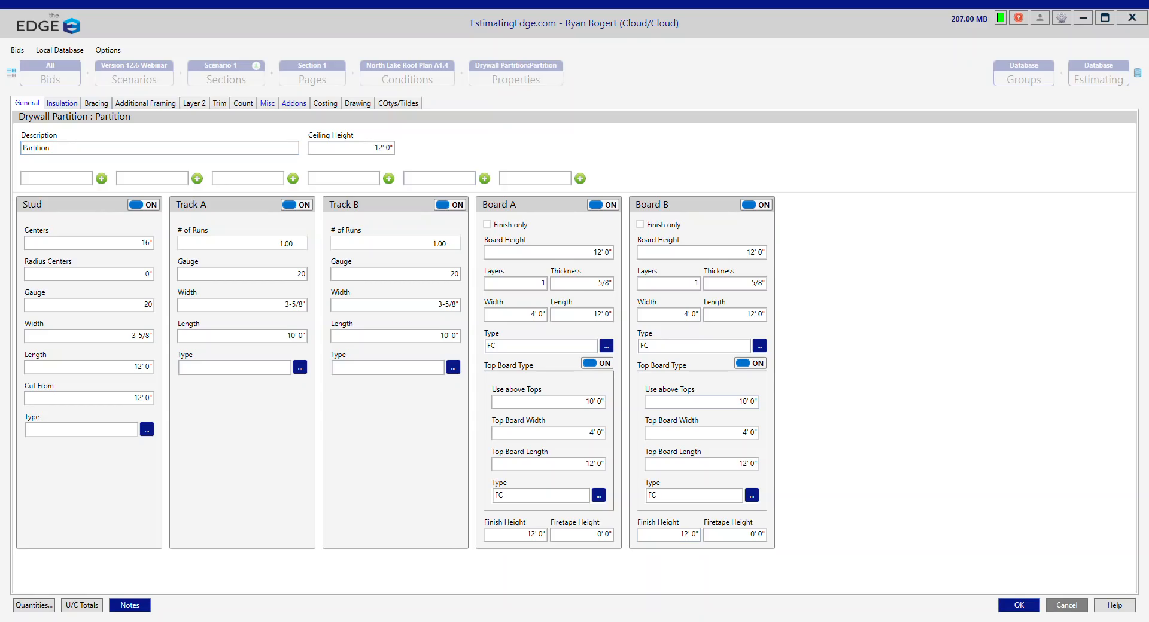
left_click(1068, 608)
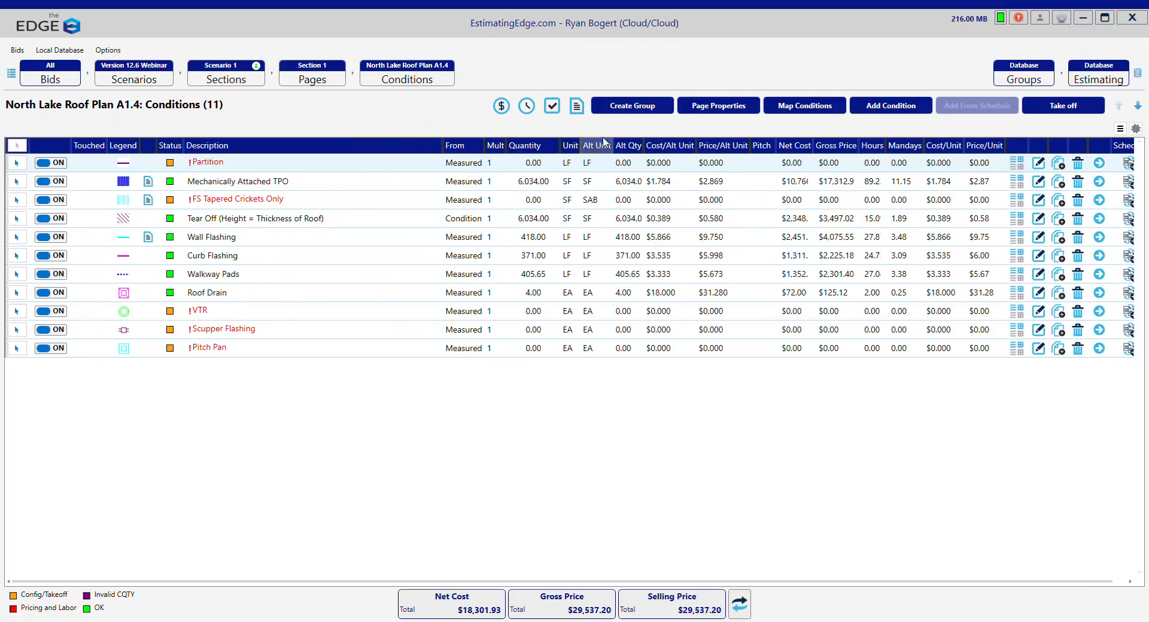
left_click(636, 107)
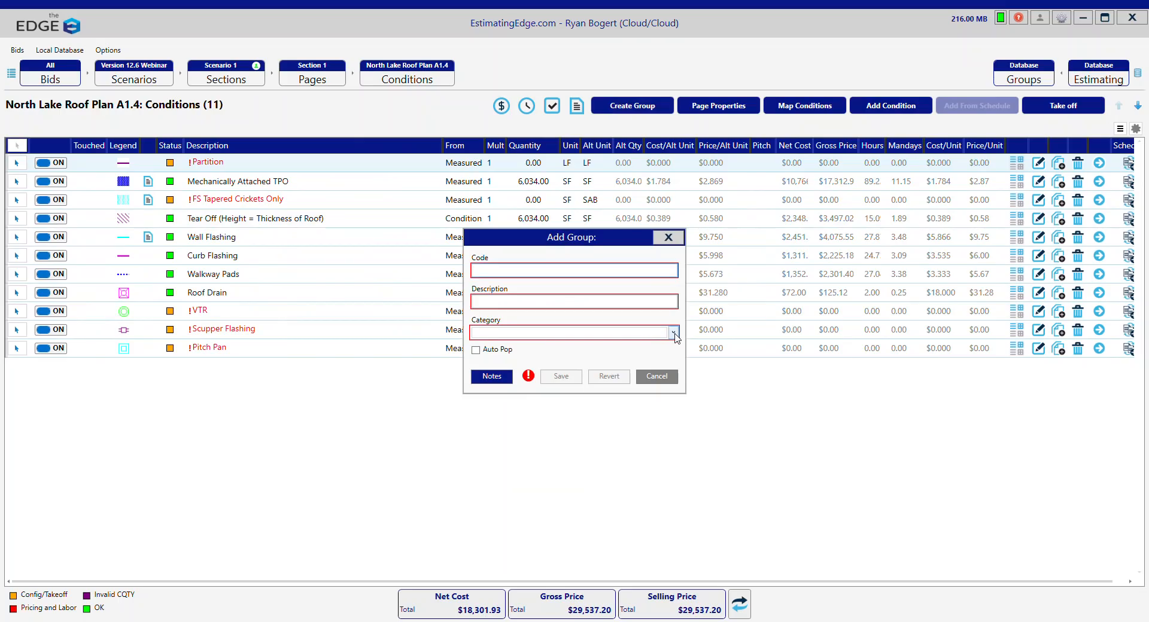
left_click(673, 333)
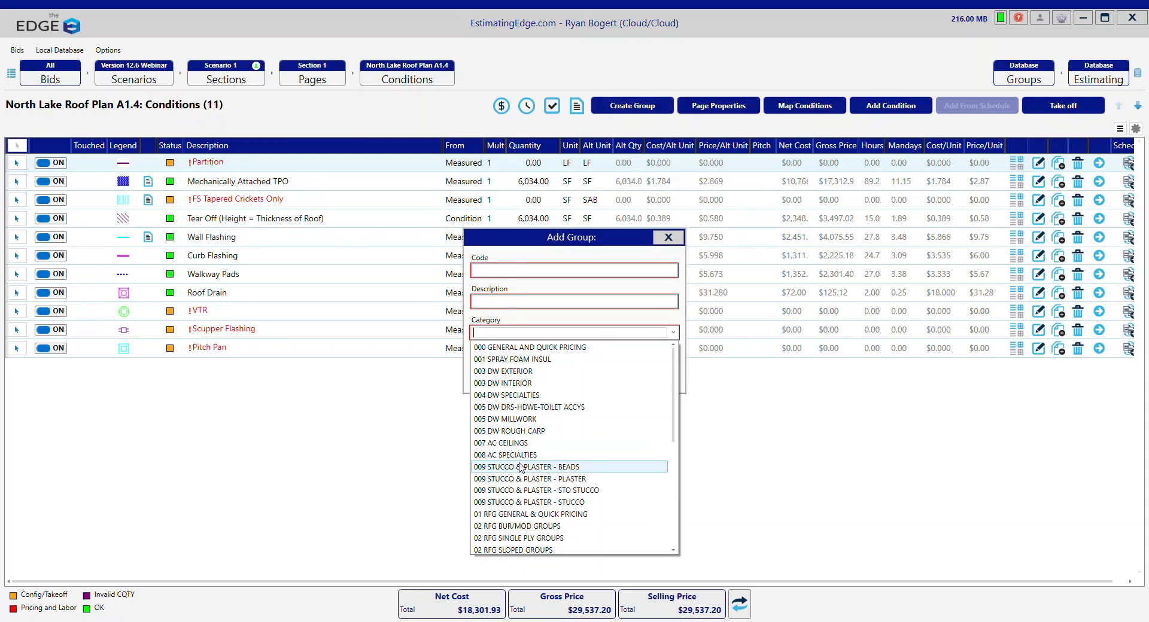
scroll(521, 468, "down", 2)
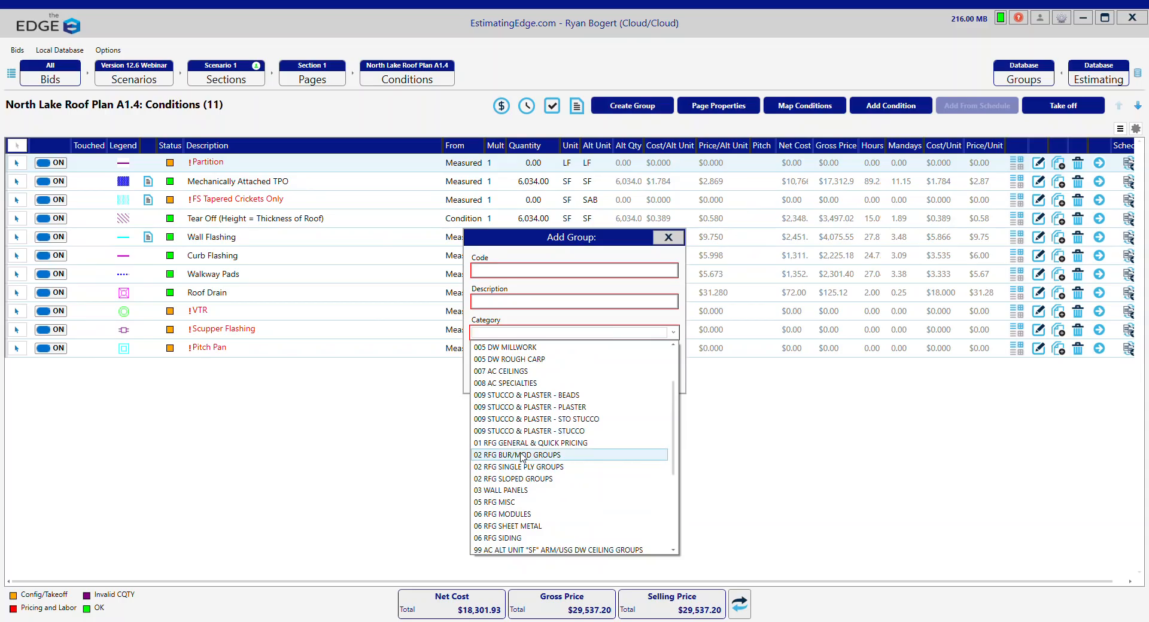
left_click(520, 467)
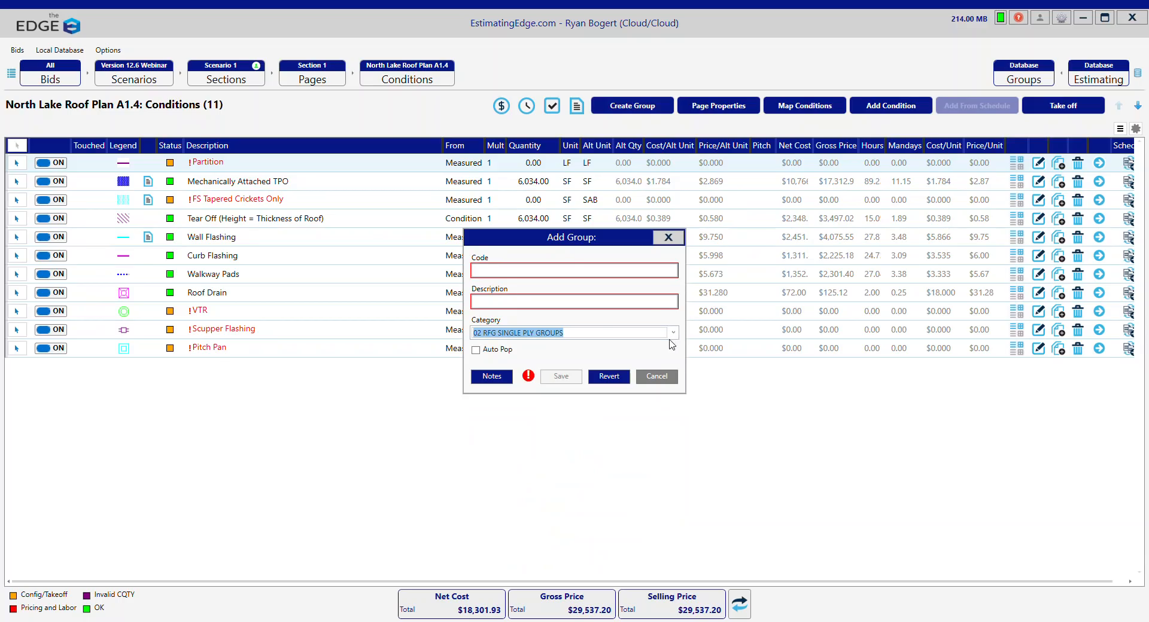
left_click(657, 377)
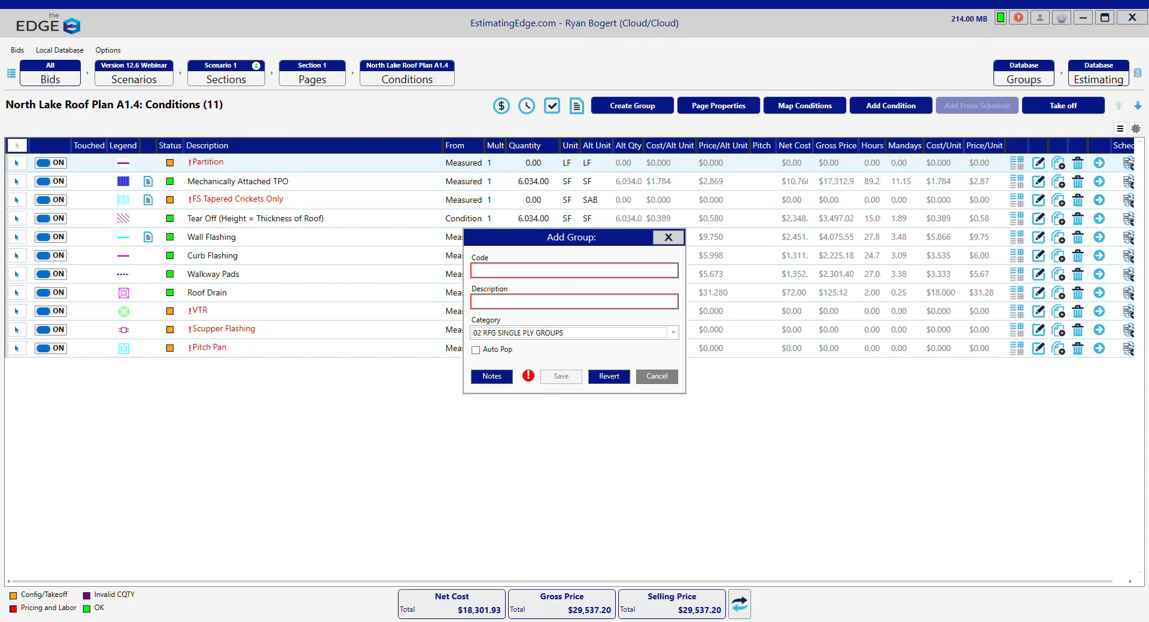
left_click(656, 377)
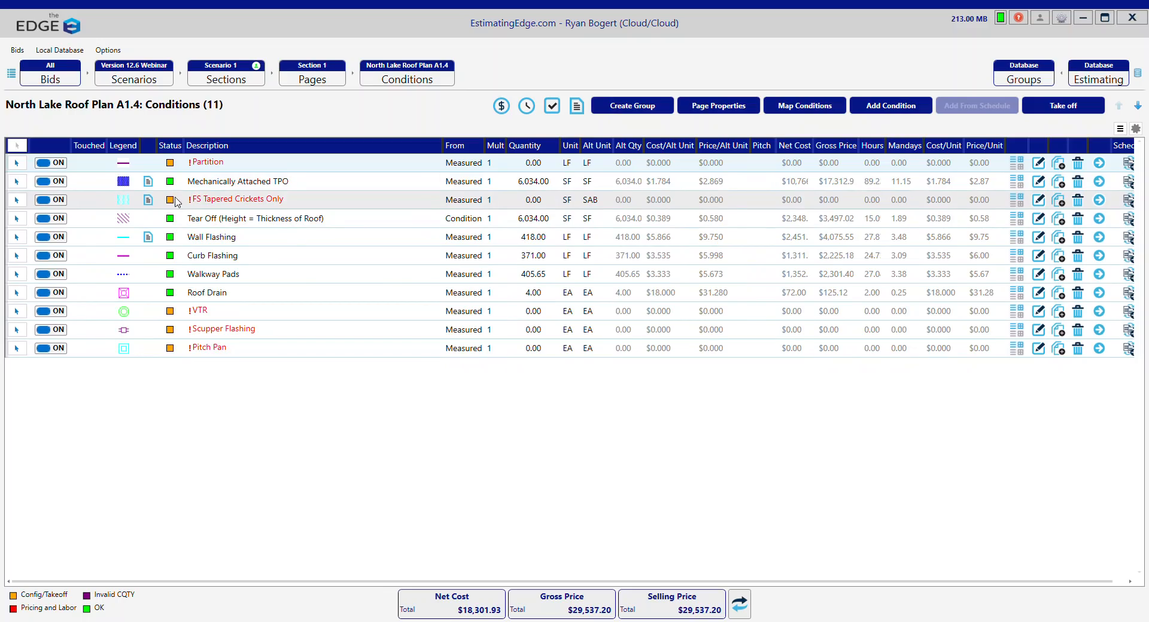
Start the takeoff for FS Tapered Crickets Only and draw a three-point top-or-bottom-half cricket along the left side of RTU-1.
mouse_move(171, 204)
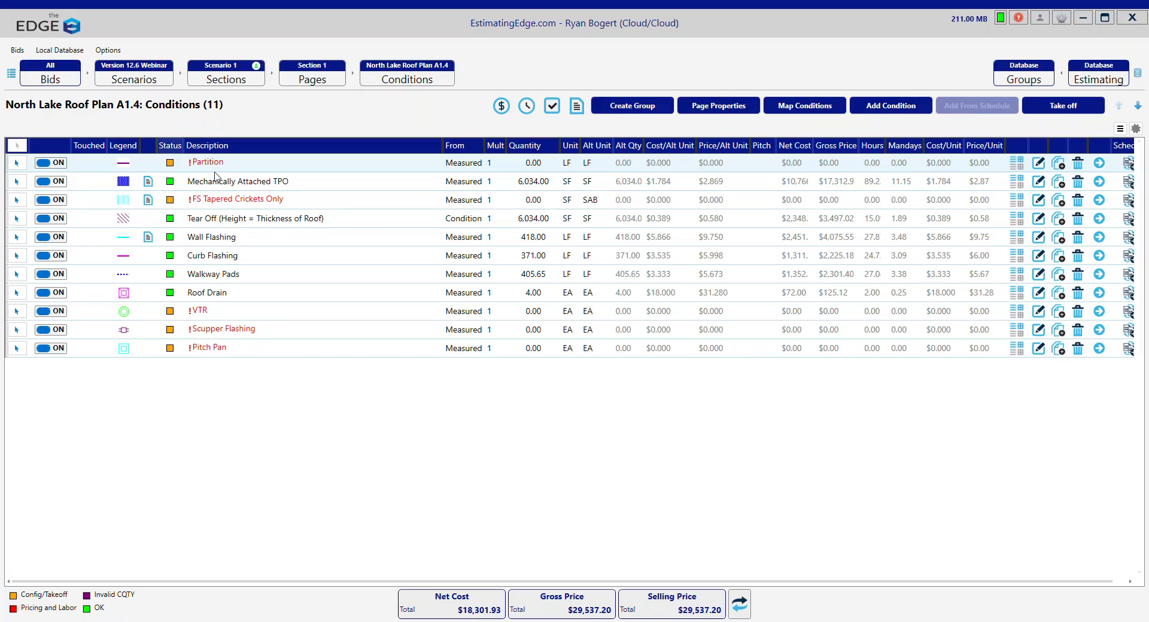
left_click(232, 202)
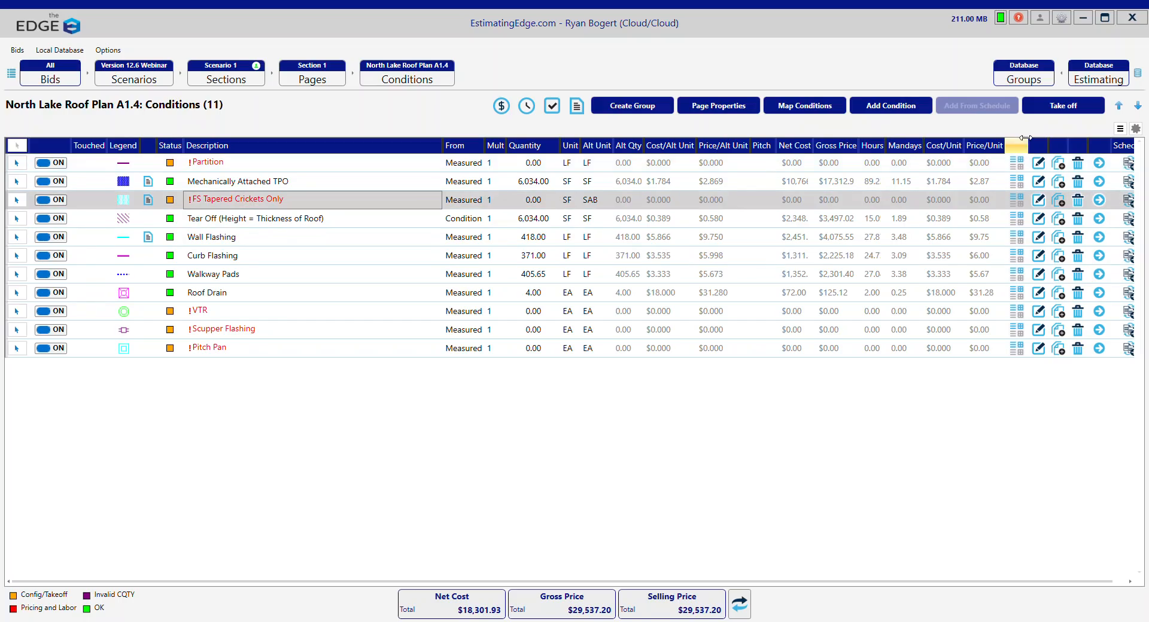
left_click(1063, 106)
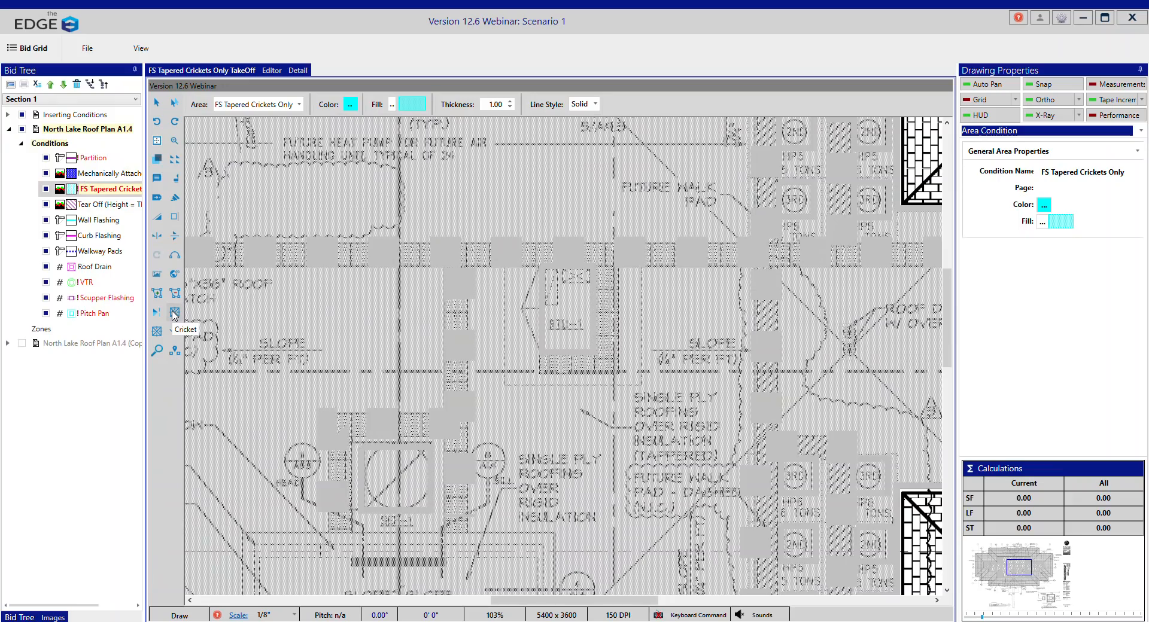
left_click(175, 313)
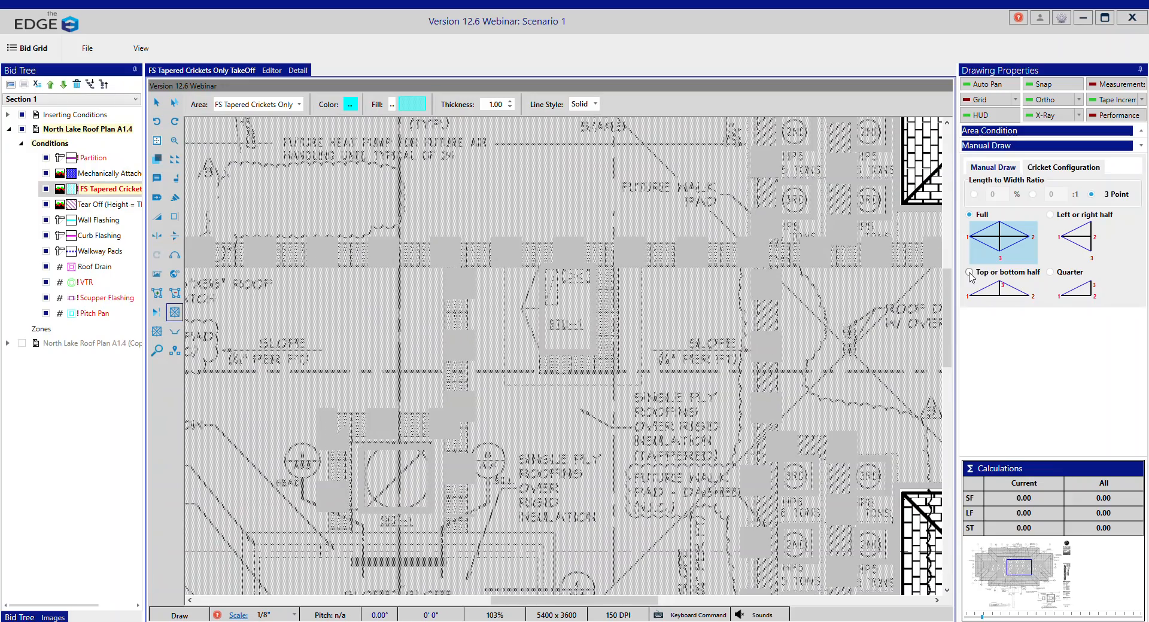
left_click(969, 273)
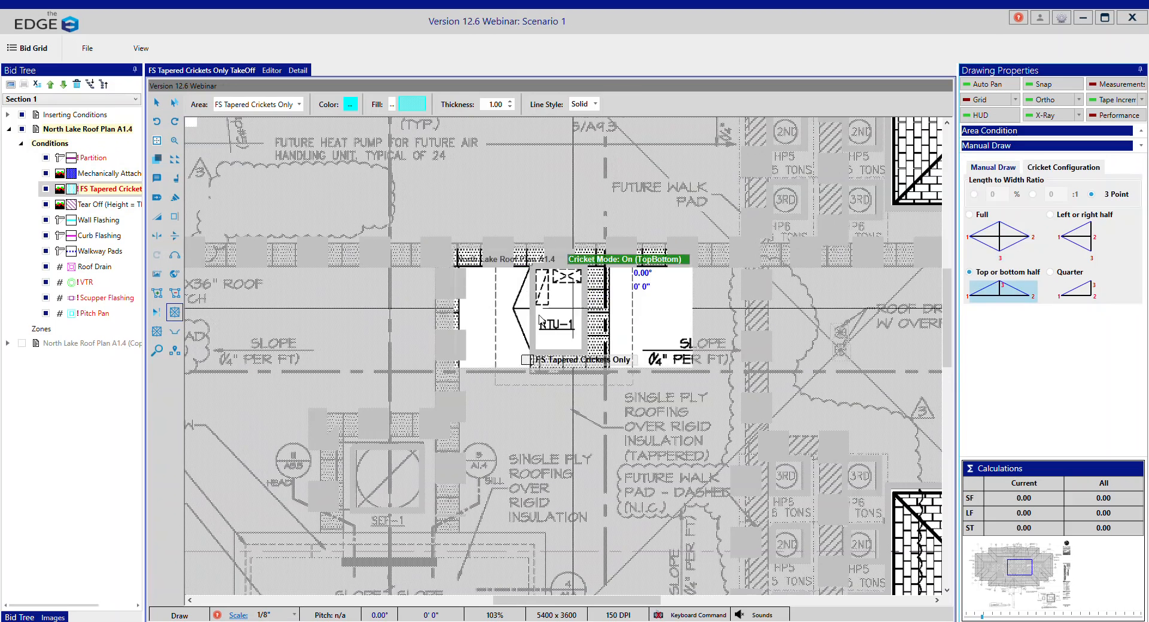
left_click(532, 353)
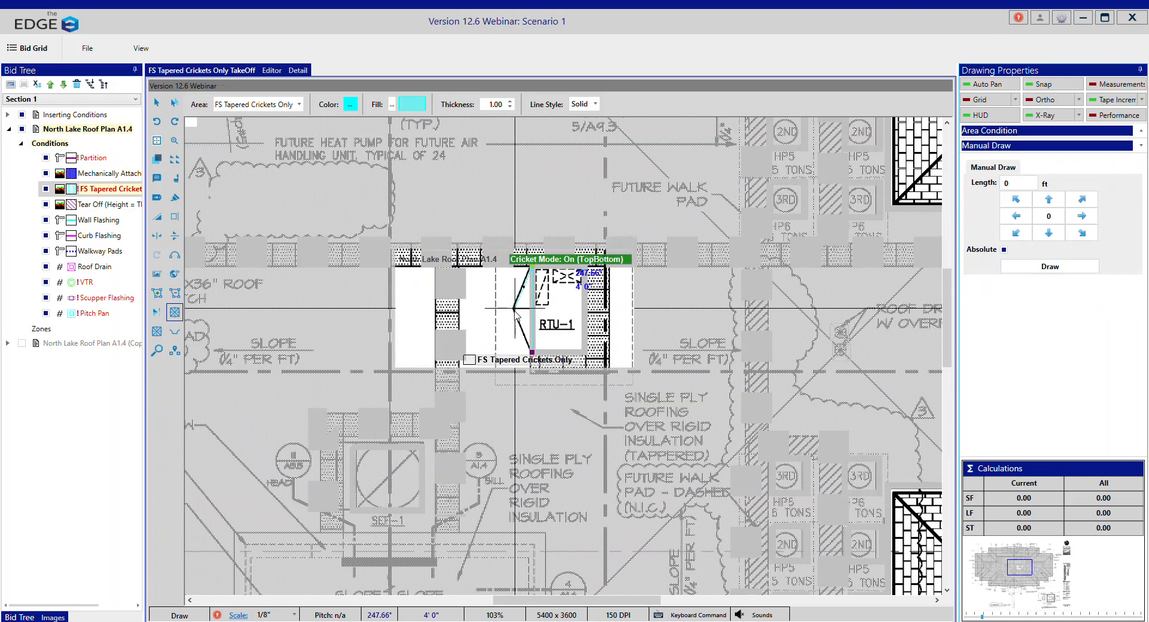
left_click(514, 309)
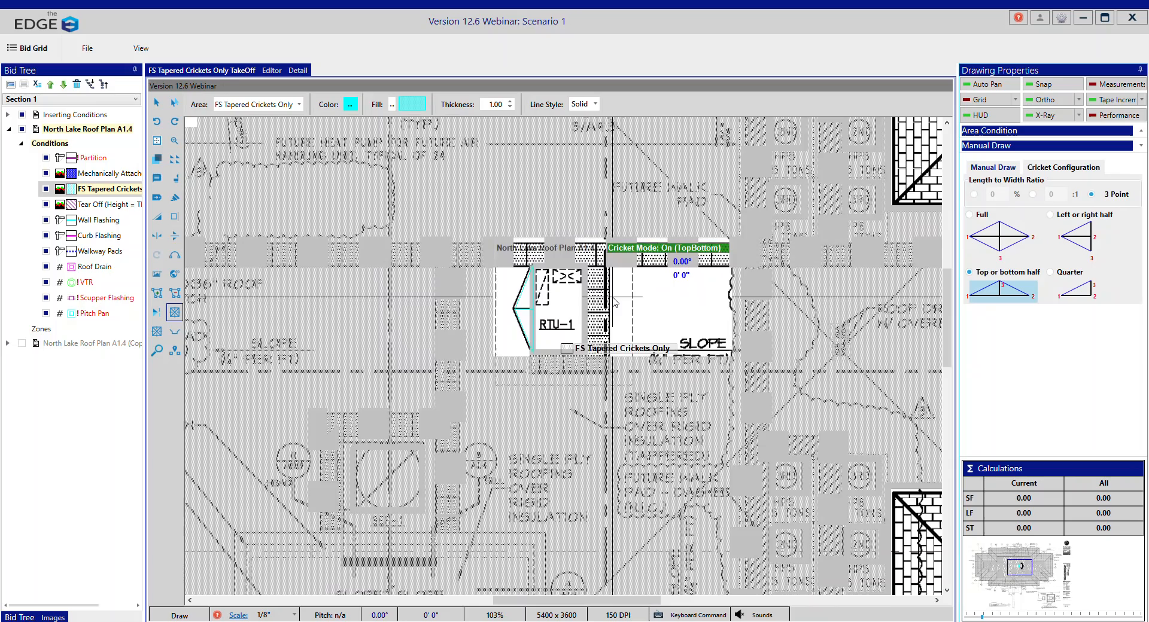
scroll(615, 301, "down", 4)
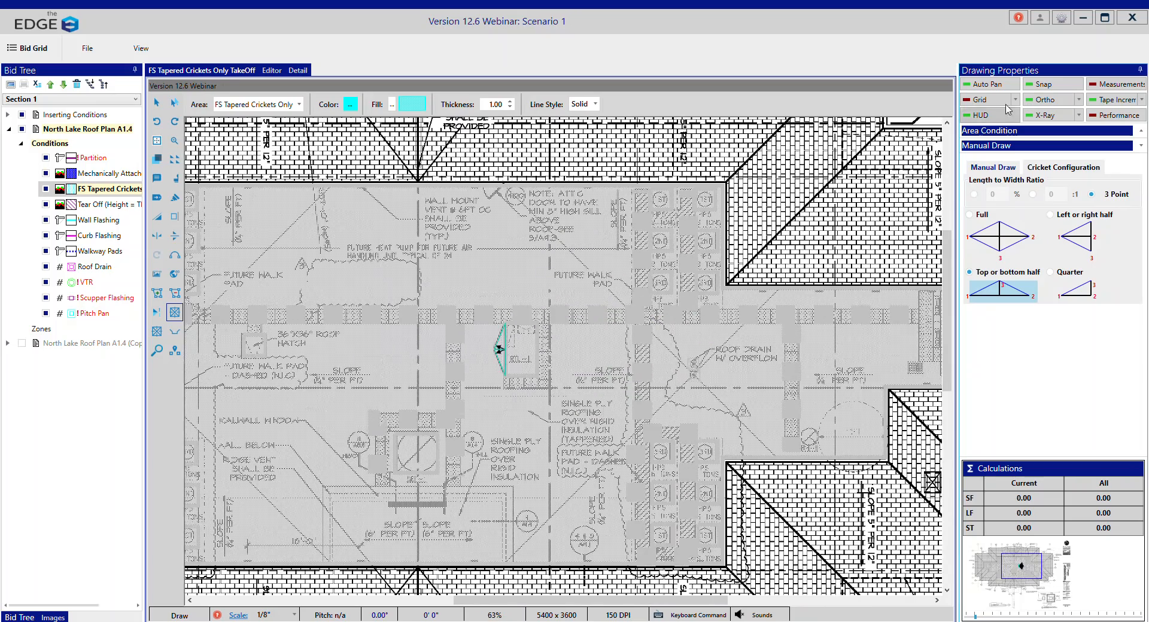
Check the available tape increment options in the FS Tapered Crickets Only takeoff.
left_click(1084, 20)
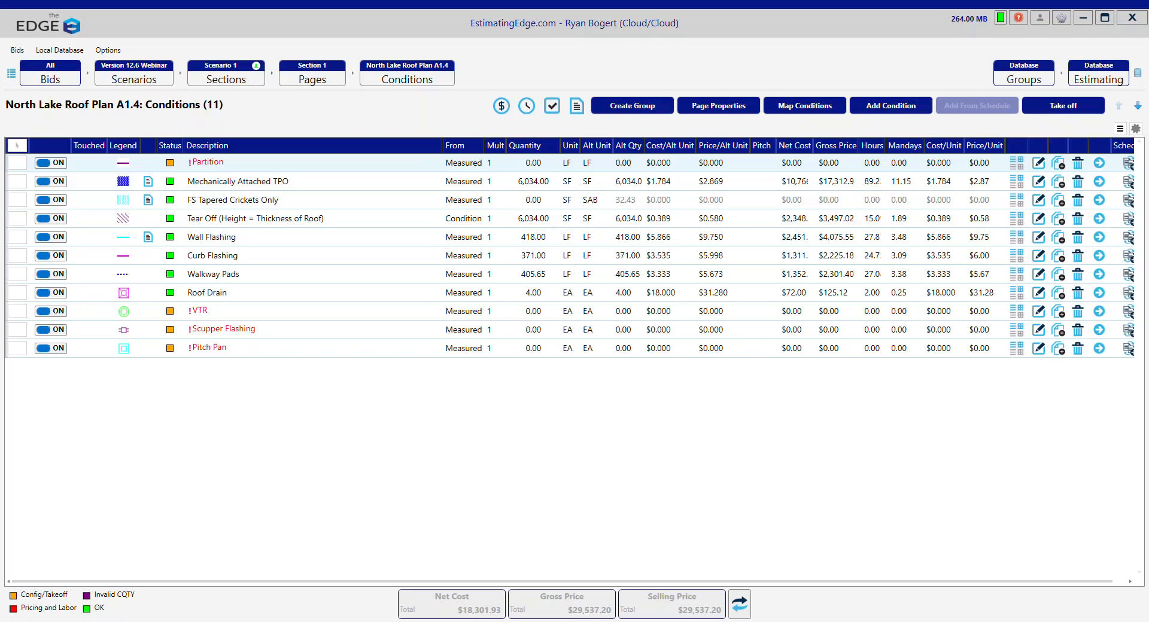
key("alt+Tab")
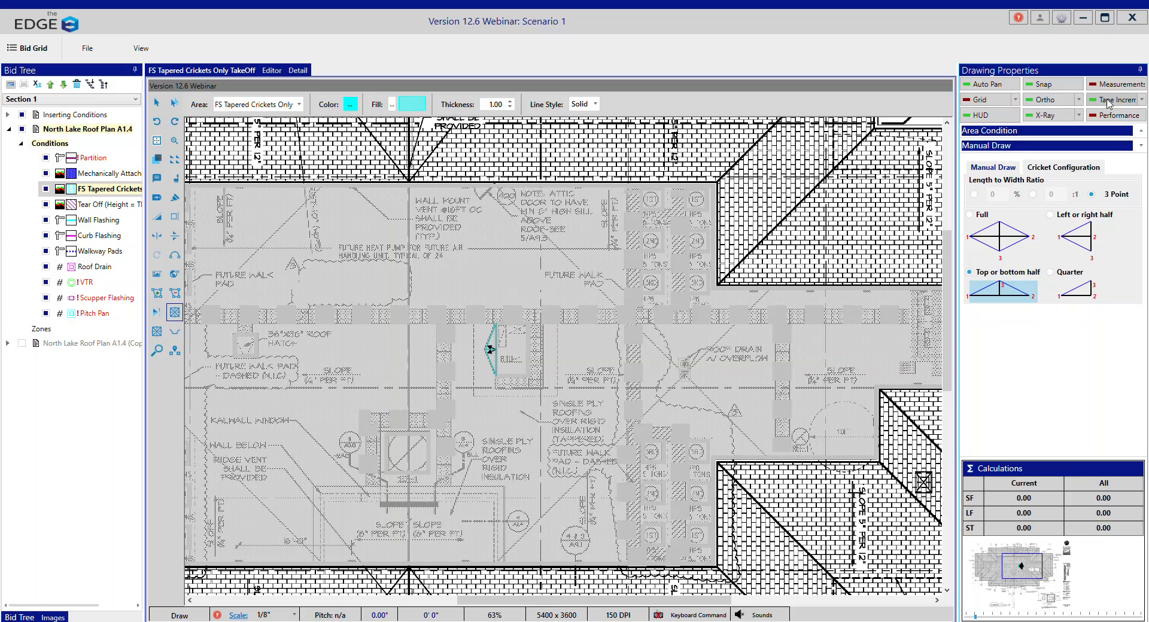
left_click(1143, 100)
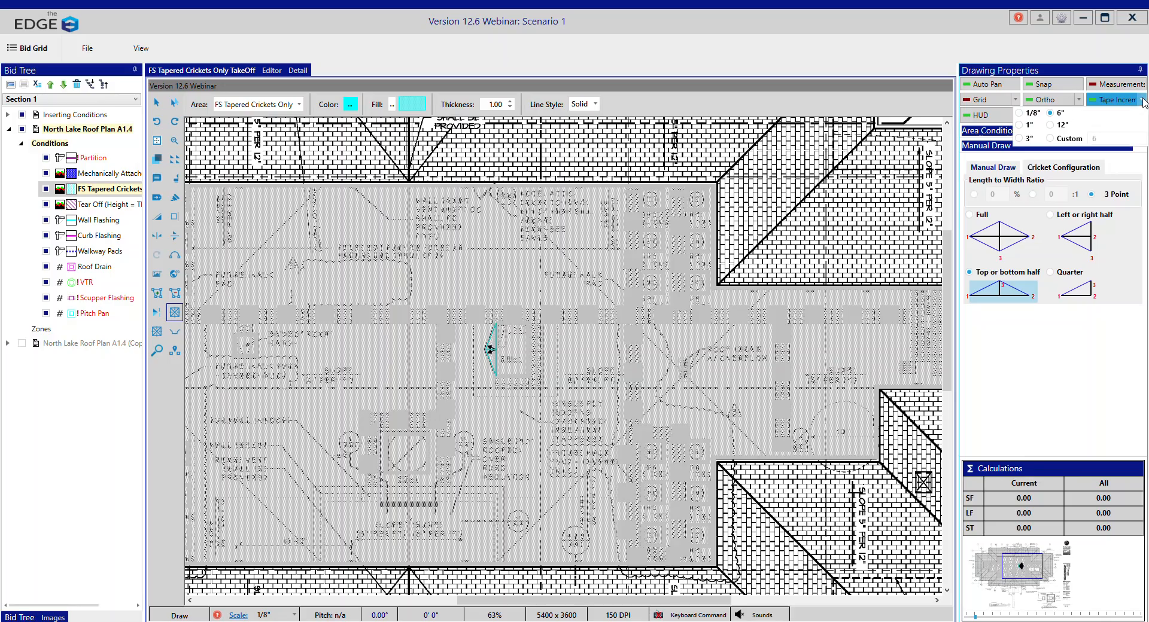
left_click(1143, 99)
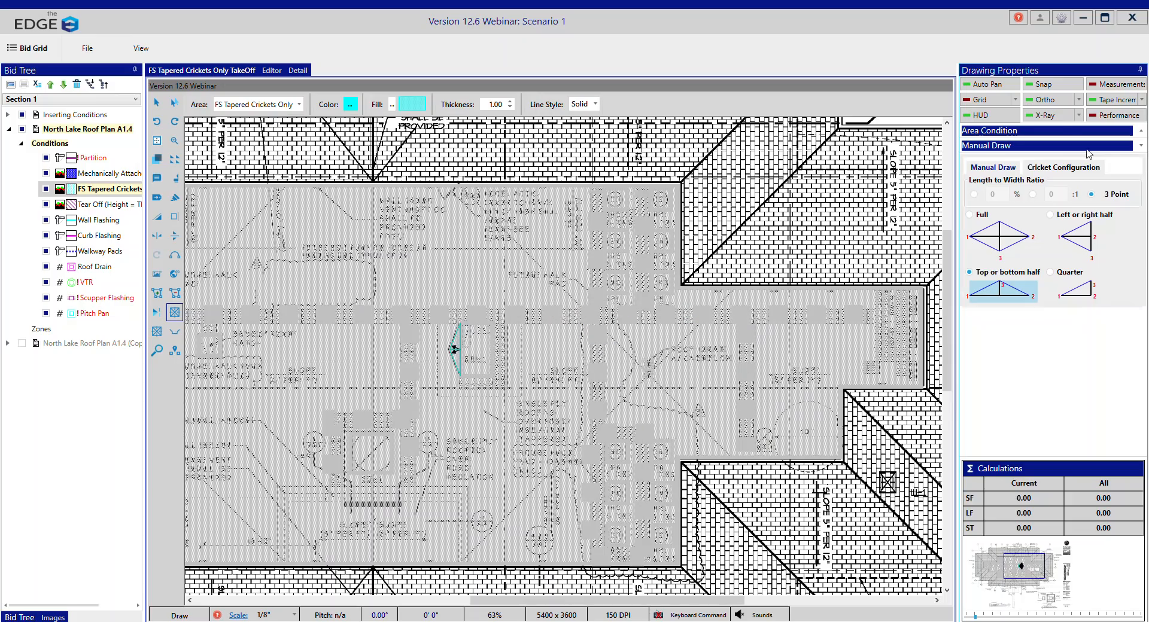
Change the X-Ray display mode to BleedThru, switch it off and on to compare, and inspect the whole roof plan.
left_click(1078, 118)
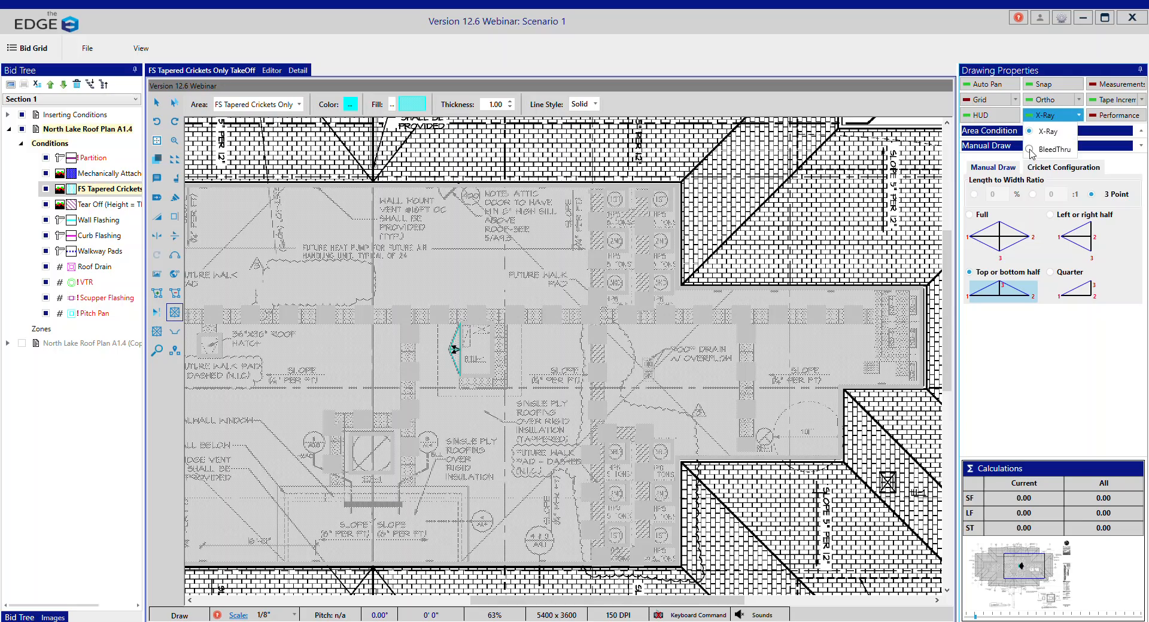
left_click(1030, 149)
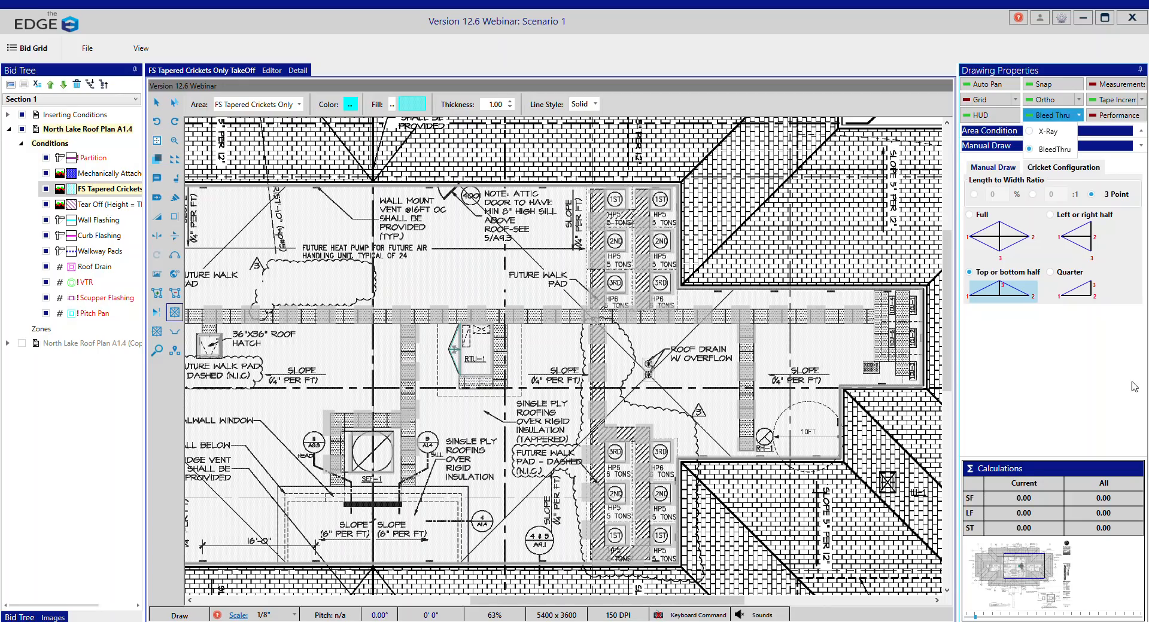
left_click(1048, 116)
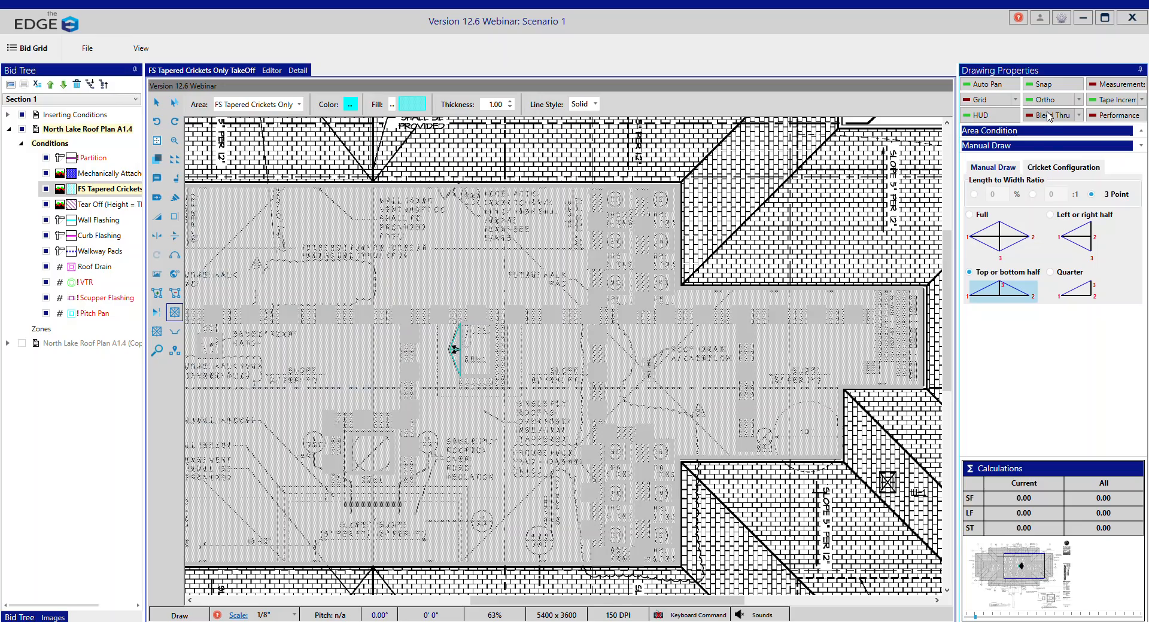
left_click(1051, 118)
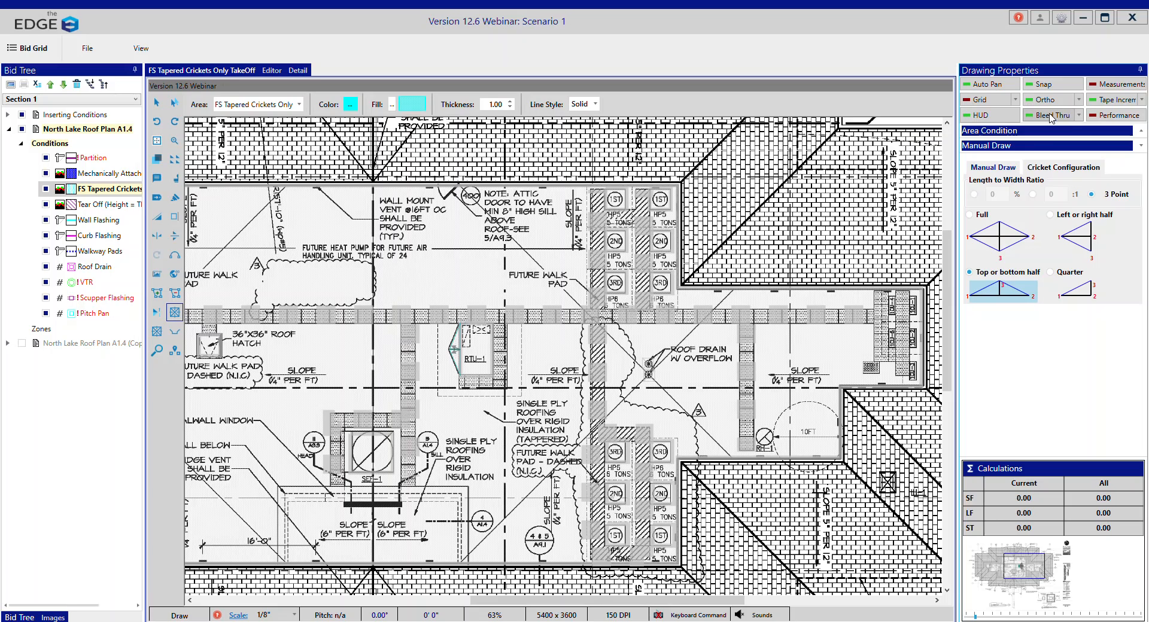
scroll(566, 361, "down", 4)
scroll(562, 356, "down", 3)
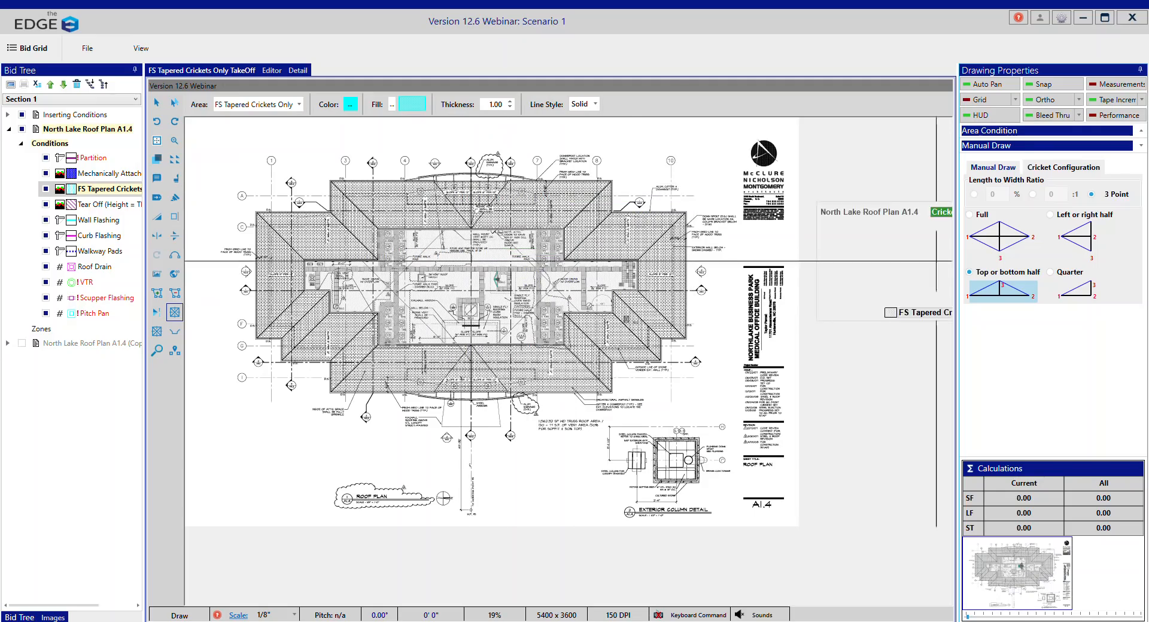
scroll(933, 203, "up", 2)
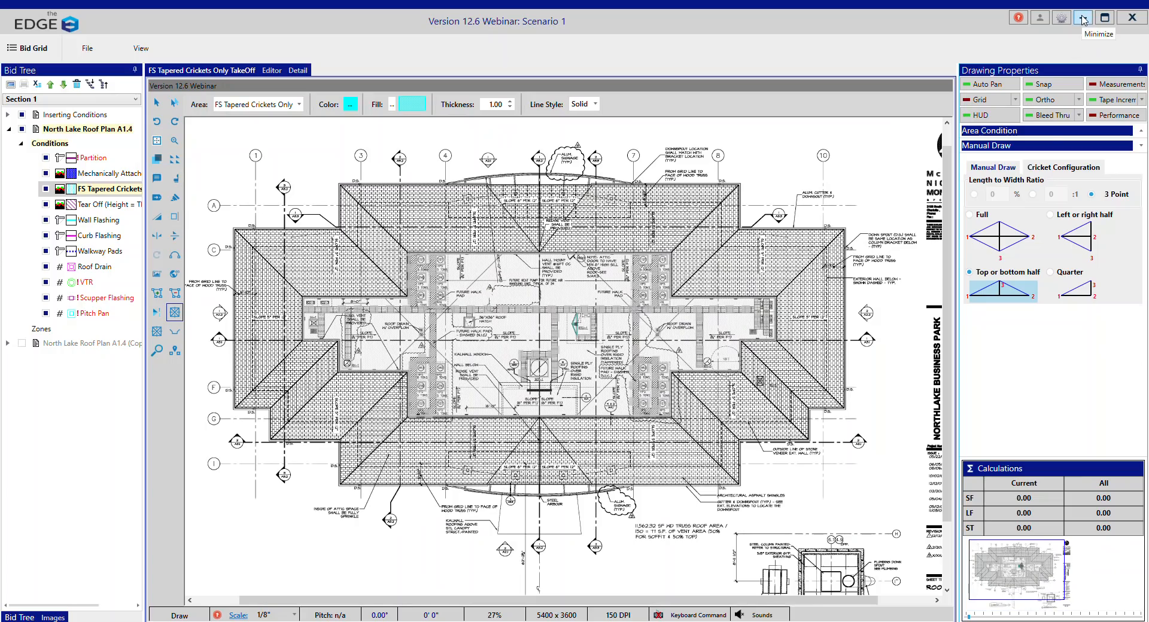
Review the scenario's material pricing with the 2" x 4' 0" x 8' 0" Iso item's details, then open the labor pricing.
left_click(1083, 20)
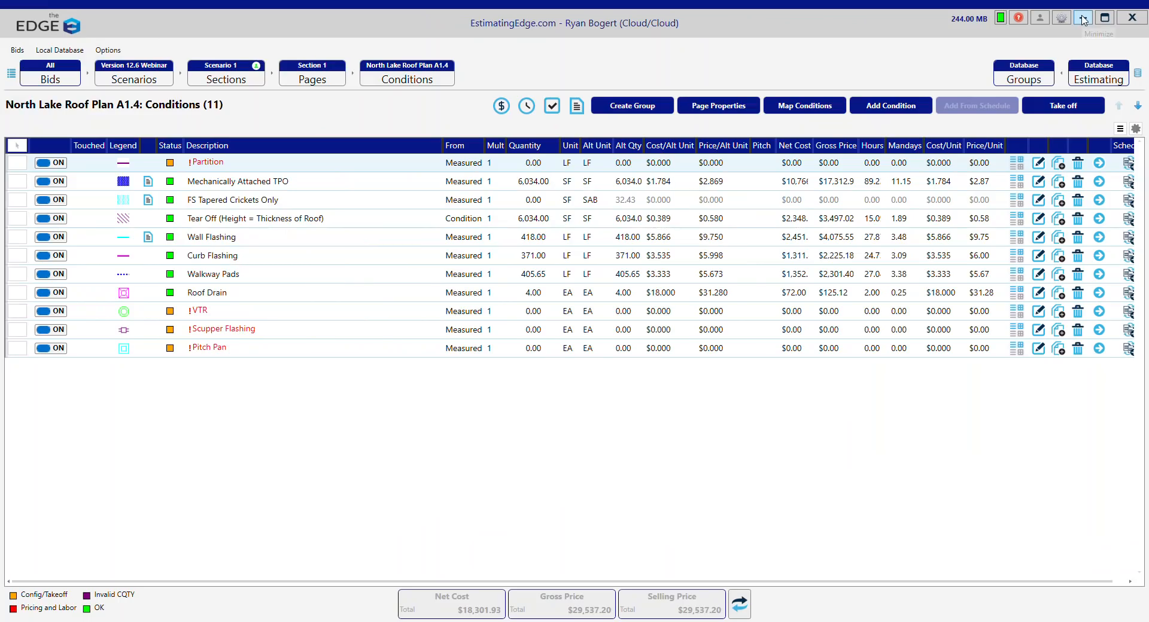
left_click(501, 107)
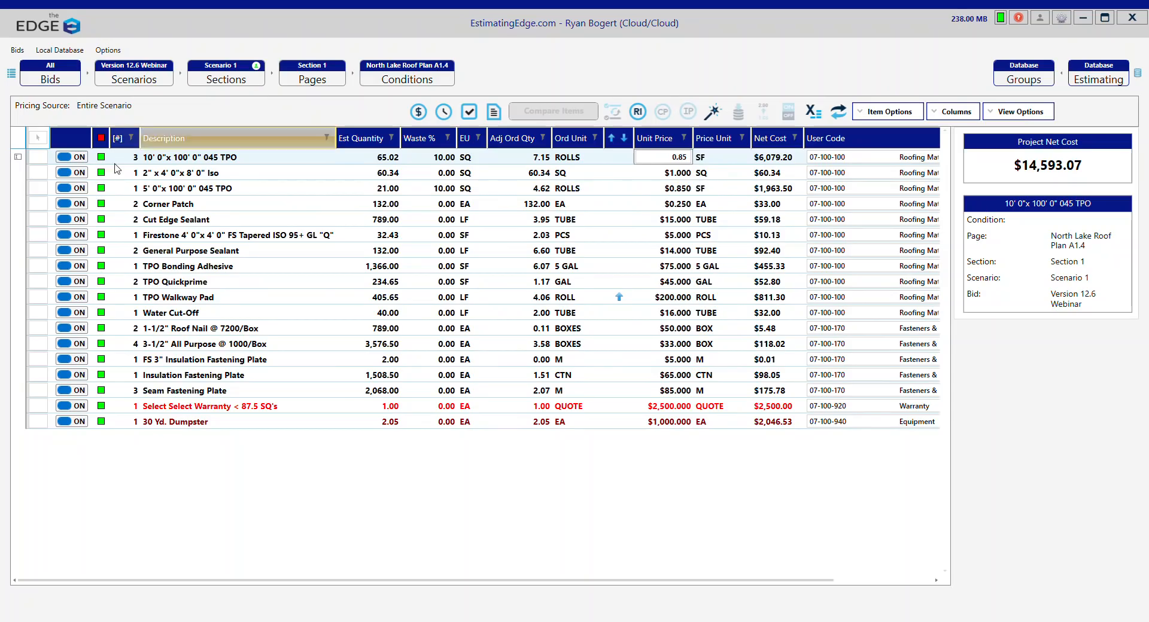
left_click(192, 174)
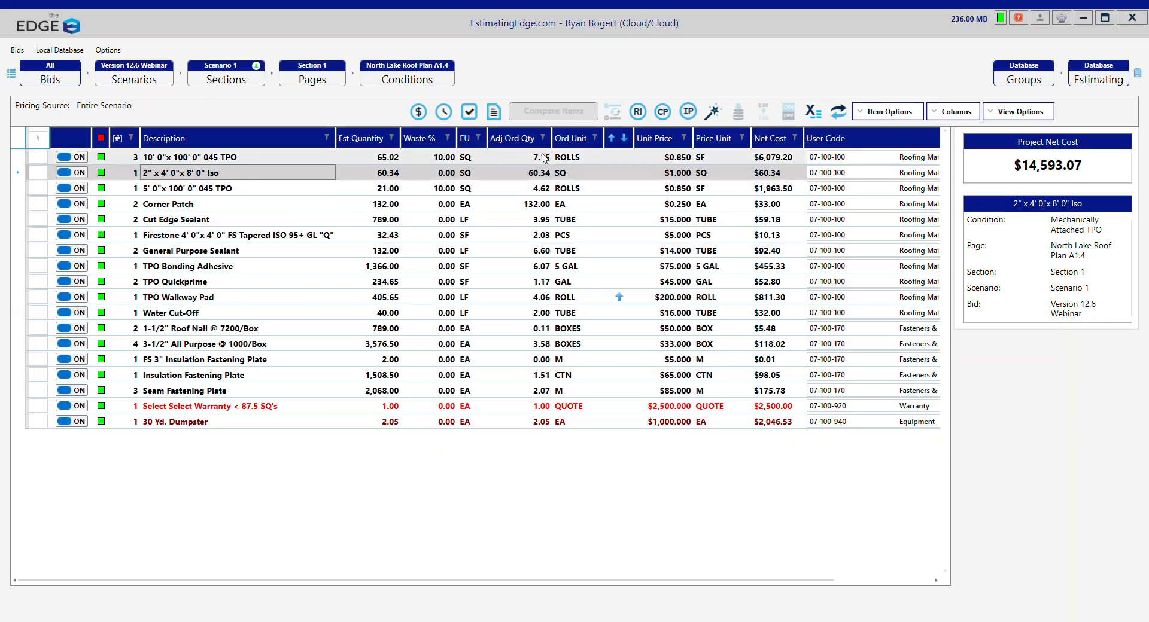
left_click(444, 111)
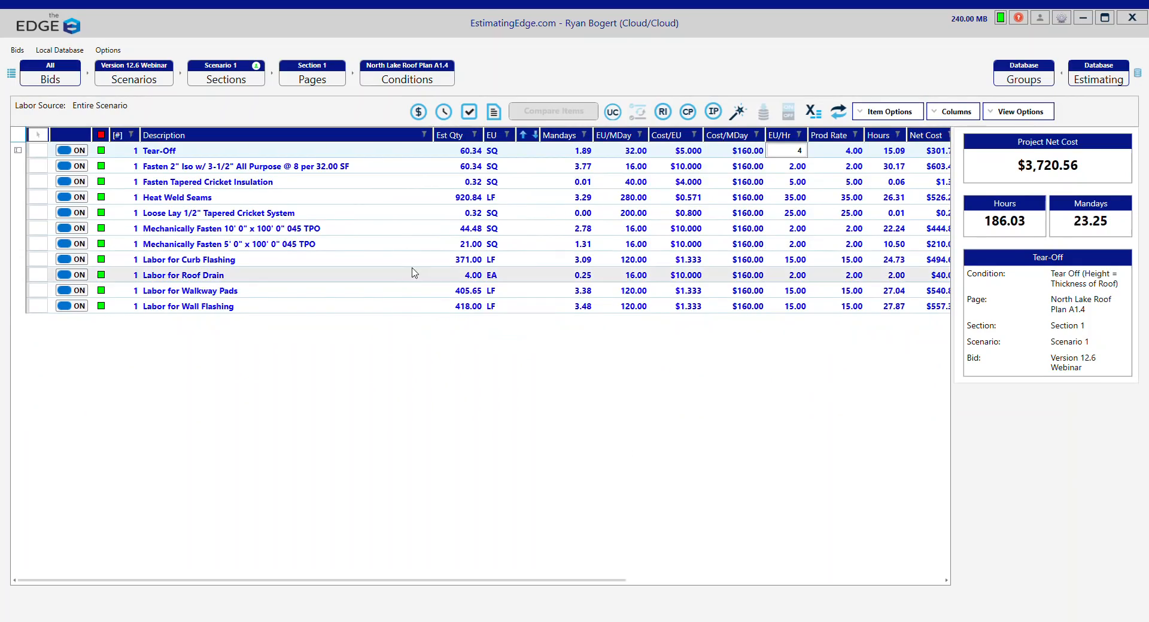
Set the Tear-Off labor cost per manday to 0 and apply it to all RF LAB labor.
left_click(742, 151)
type("0")
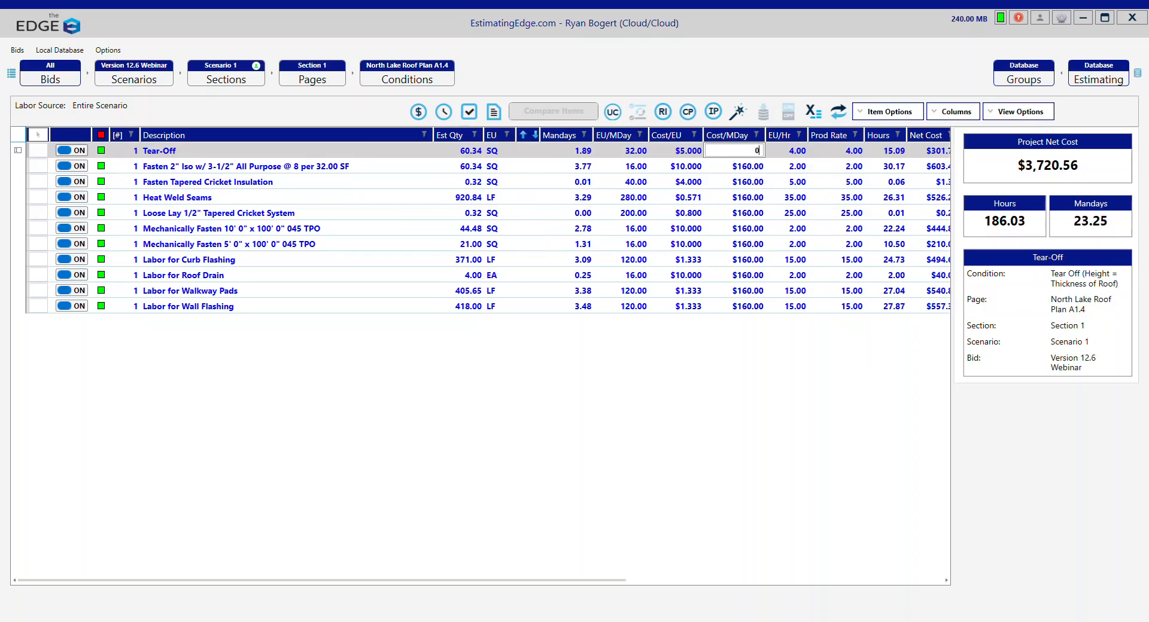
key("Return")
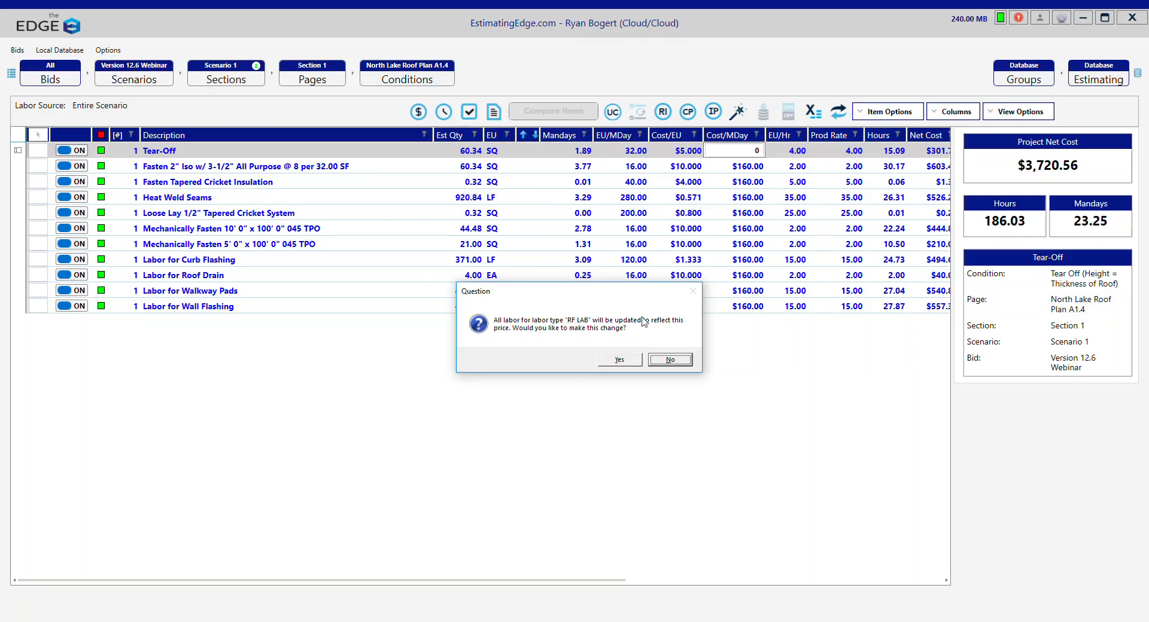
left_click(619, 360)
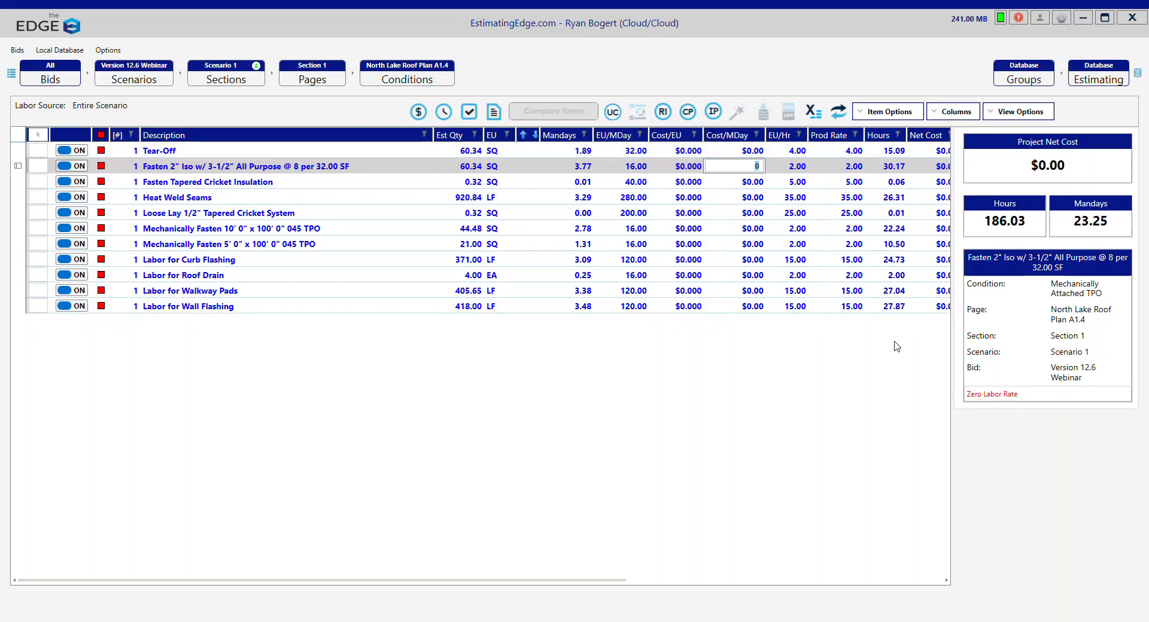
Set the Tear-Off labor cost per manday to 160 and apply it to all RF LAB labor.
left_click(752, 151)
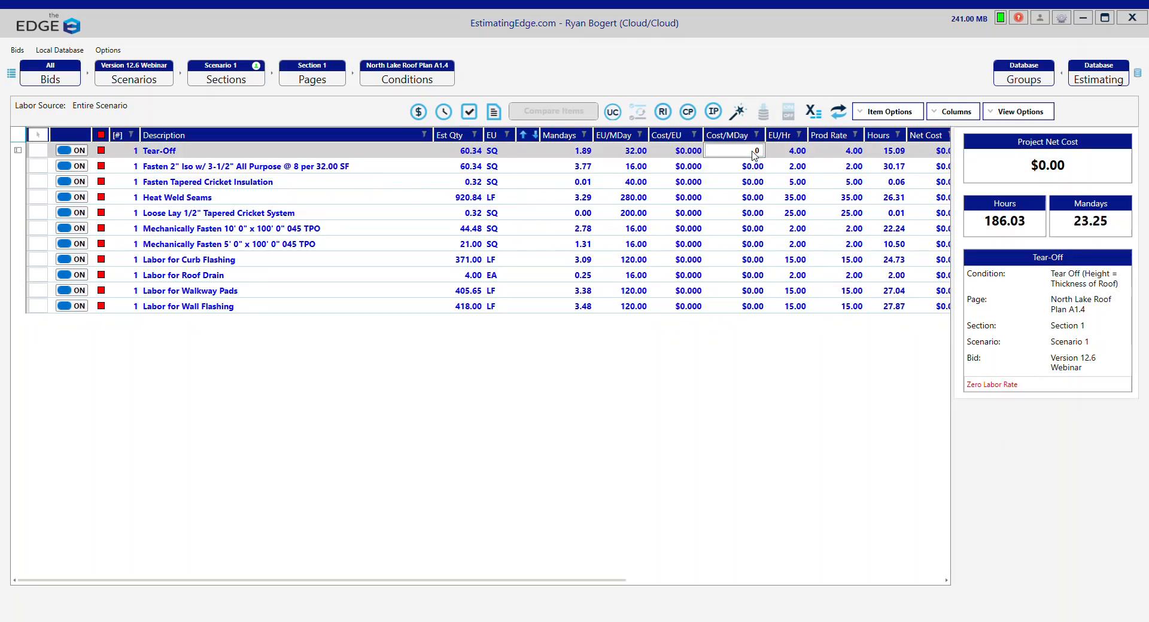
type("160")
key("Return")
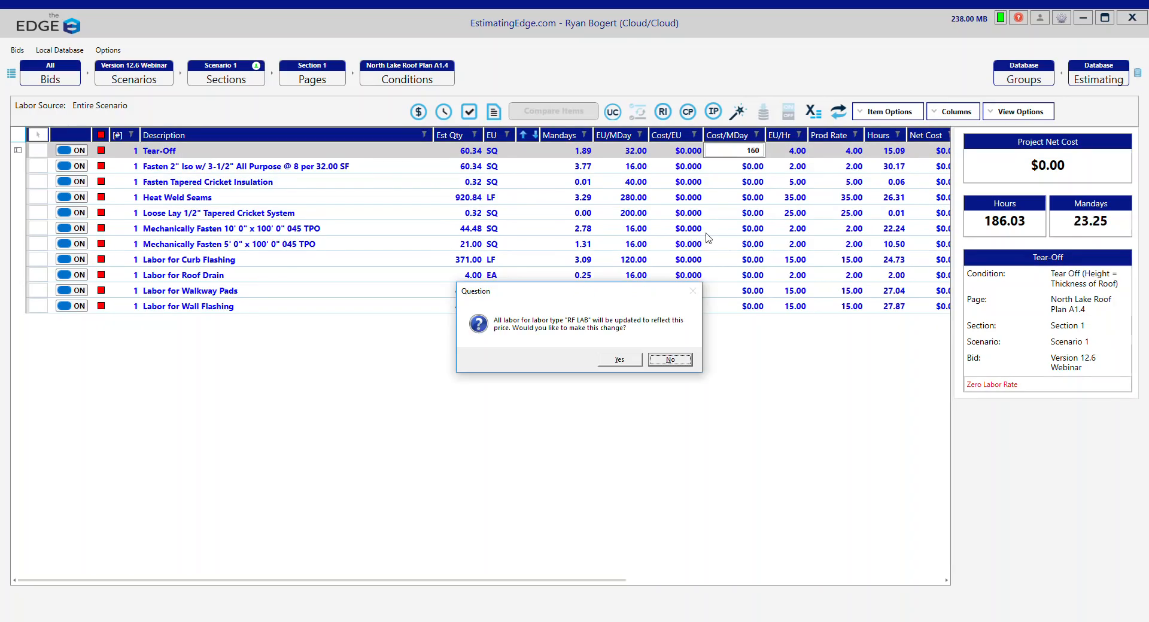
left_click(620, 359)
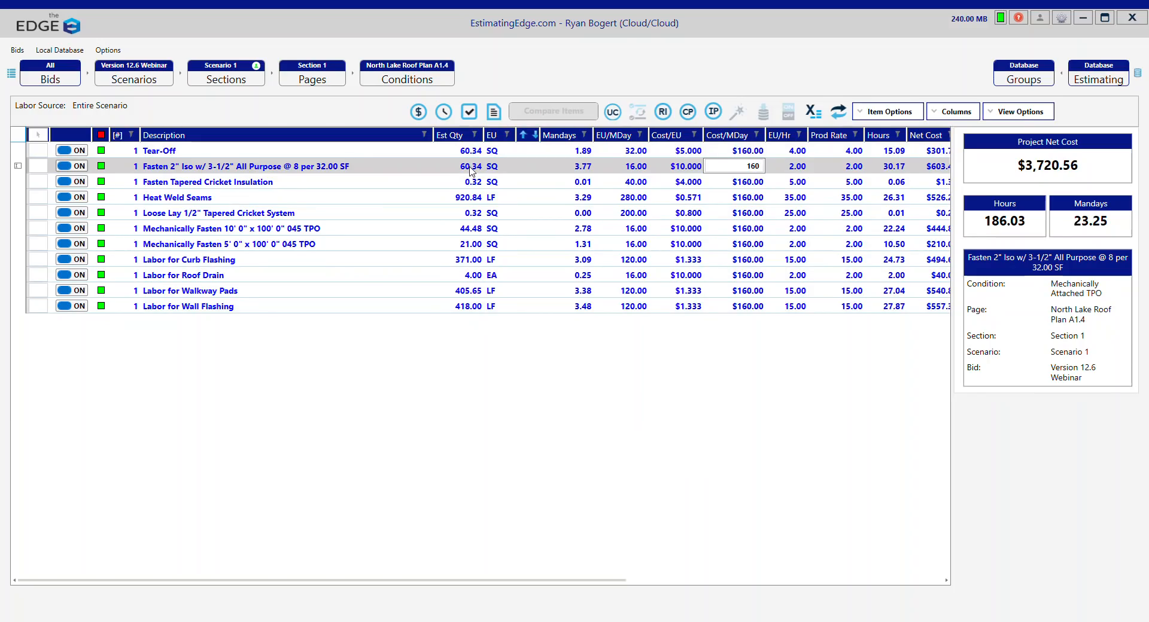
View the pricing of only Fasteners & Plates from the recap's Material category, then clear the filter to show the entire scenario.
left_click(469, 113)
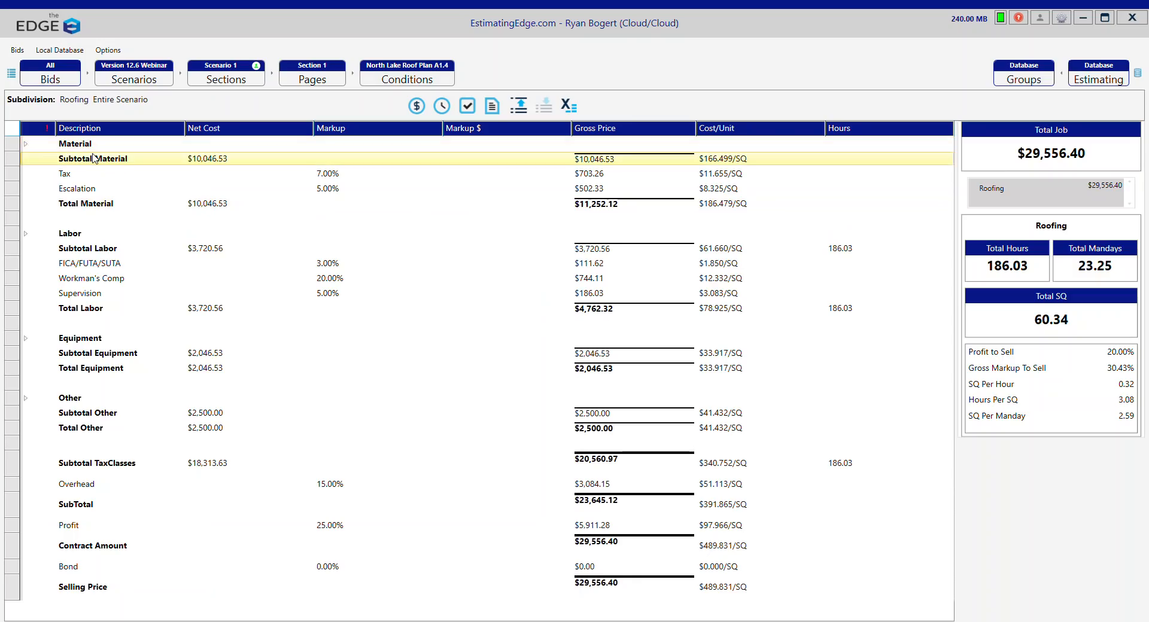
left_click(26, 145)
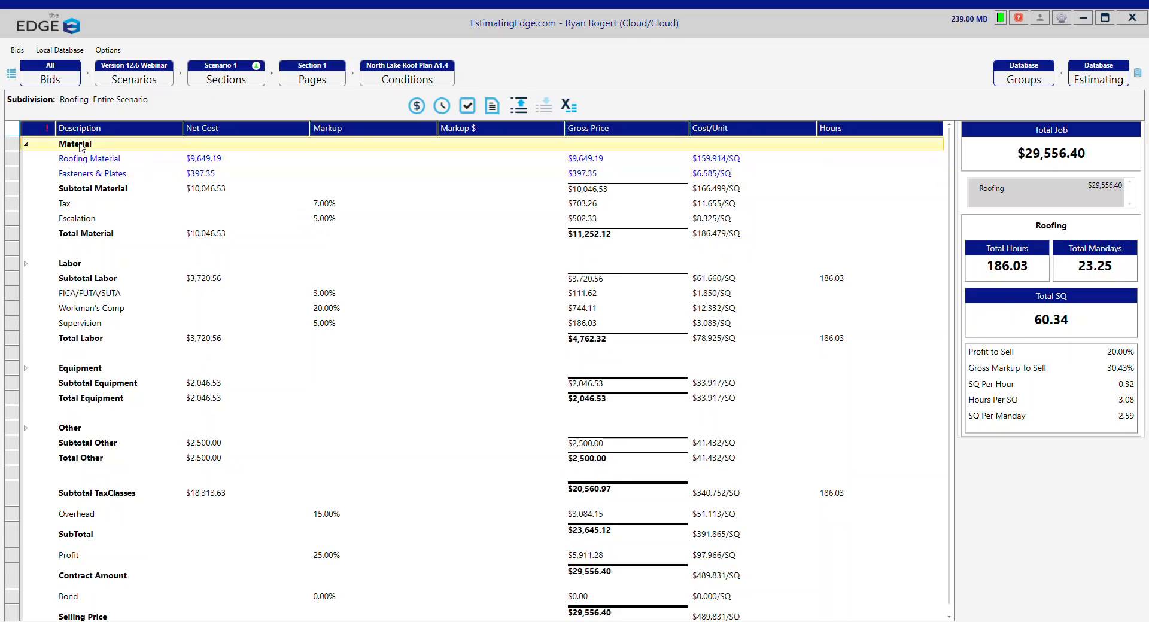
left_click(114, 178)
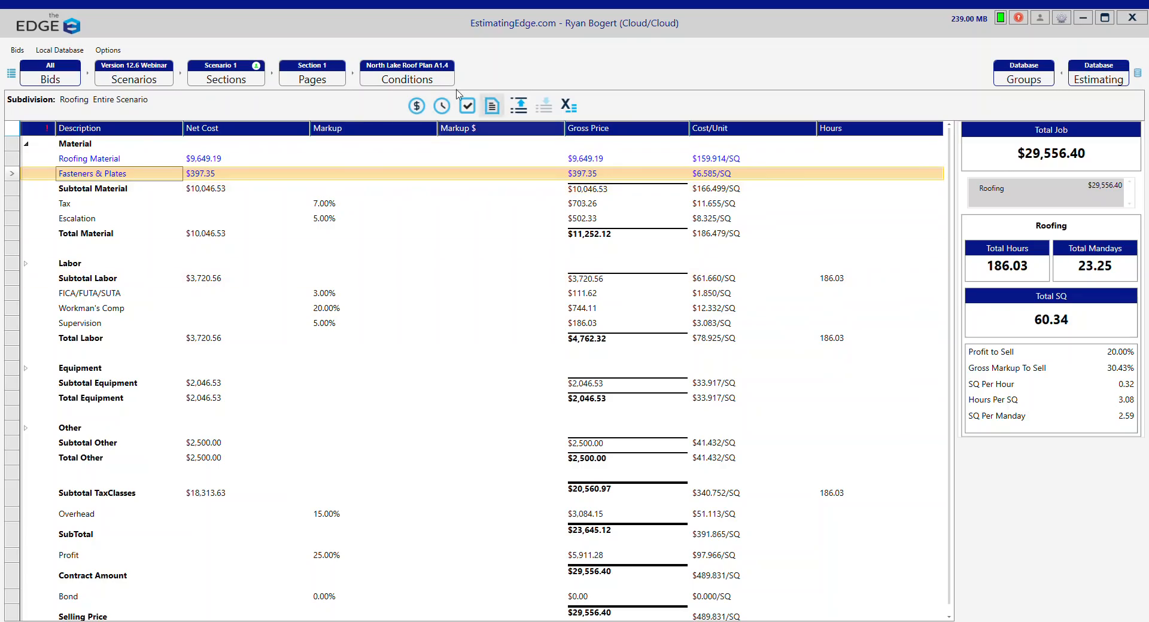
left_click(417, 106)
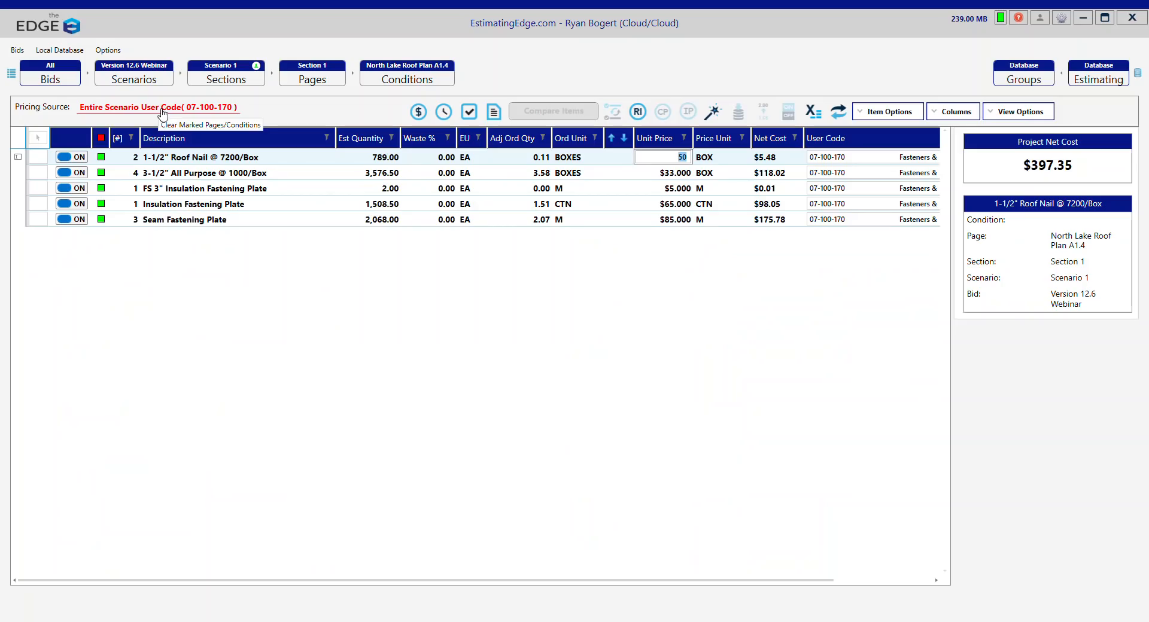
left_click(654, 158)
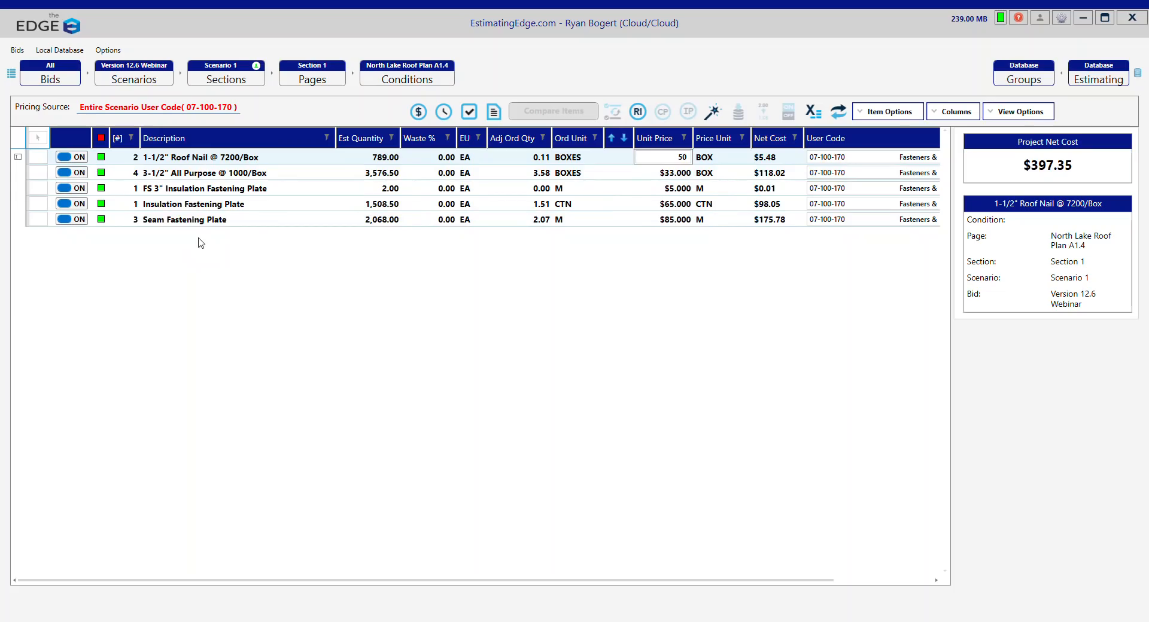
key("Return")
left_click(167, 111)
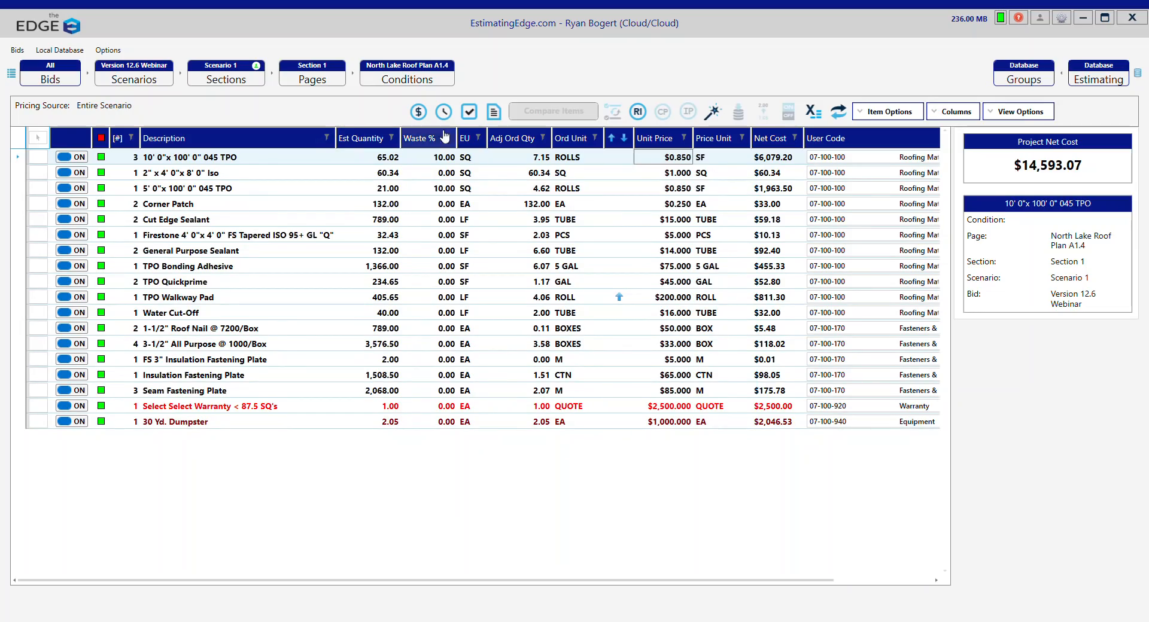
View the pricing of the whole Material tax class from the recap, then clear the filter to show the entire scenario.
left_click(469, 113)
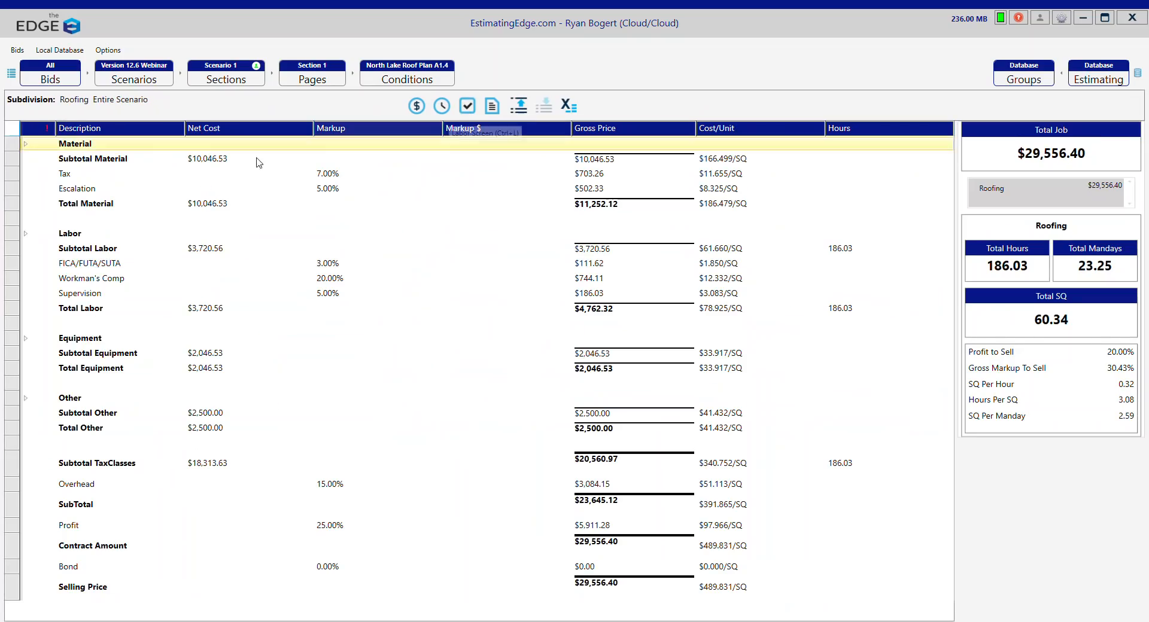
left_click(80, 148)
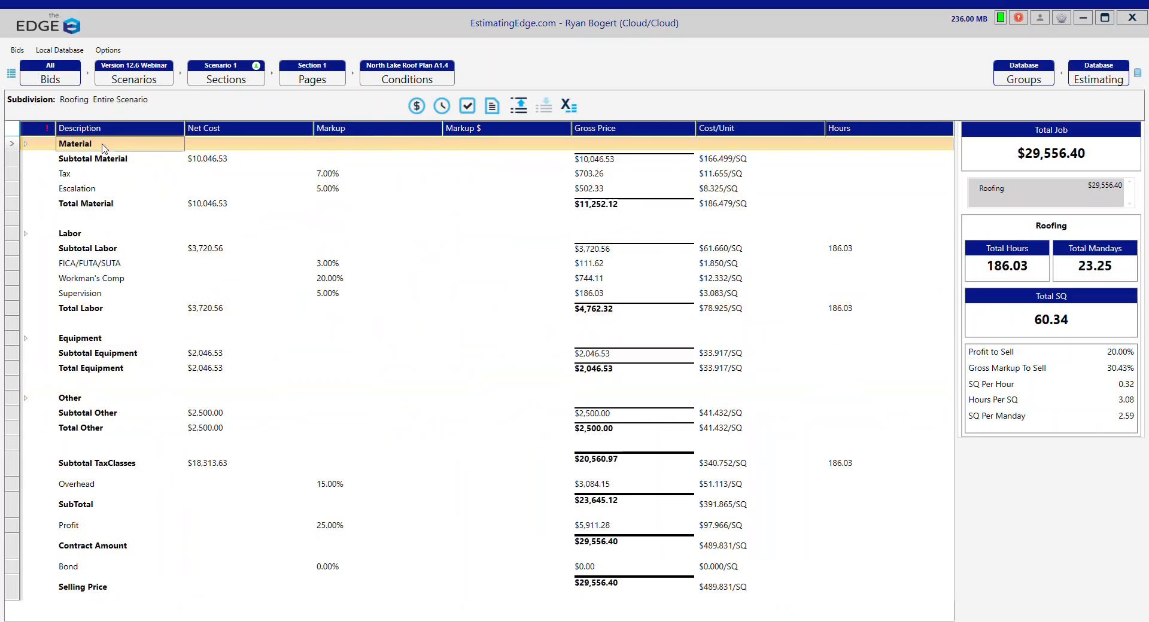
left_click(416, 106)
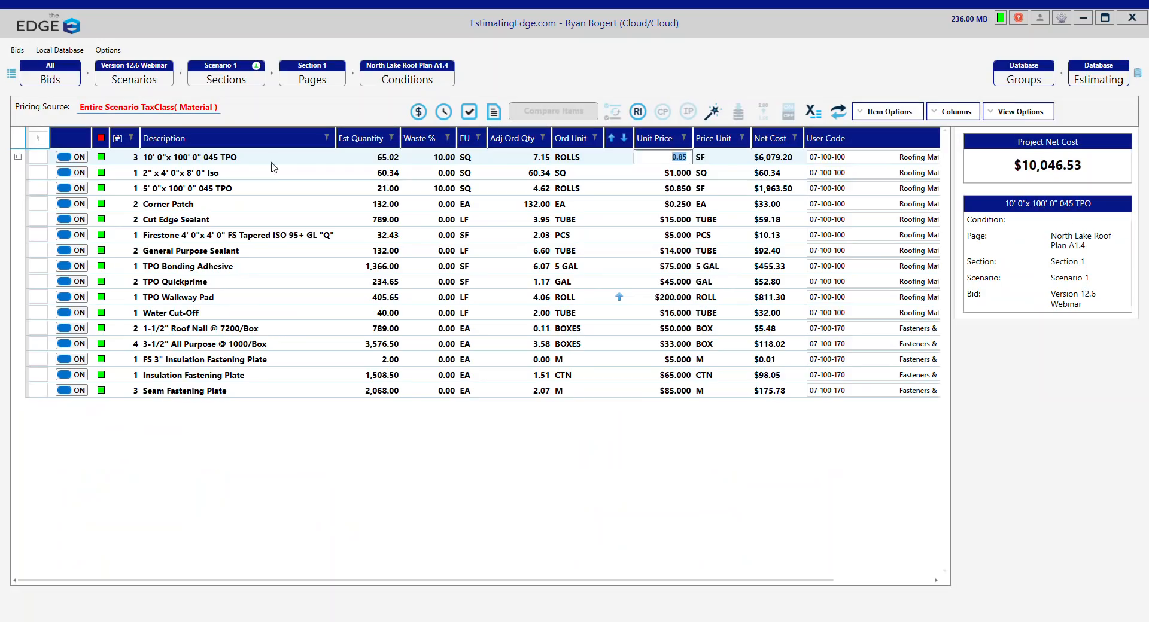
left_click(173, 109)
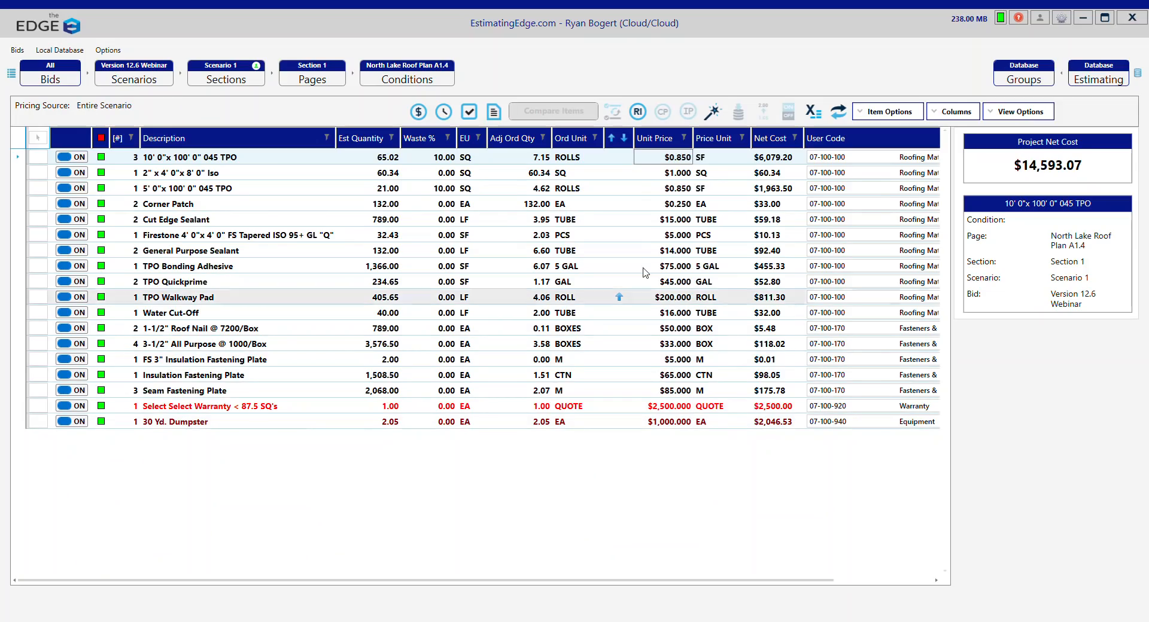
Preview the Consolidated Condition Summary report, close the reports, and return to the Section 1 pages list.
left_click(494, 113)
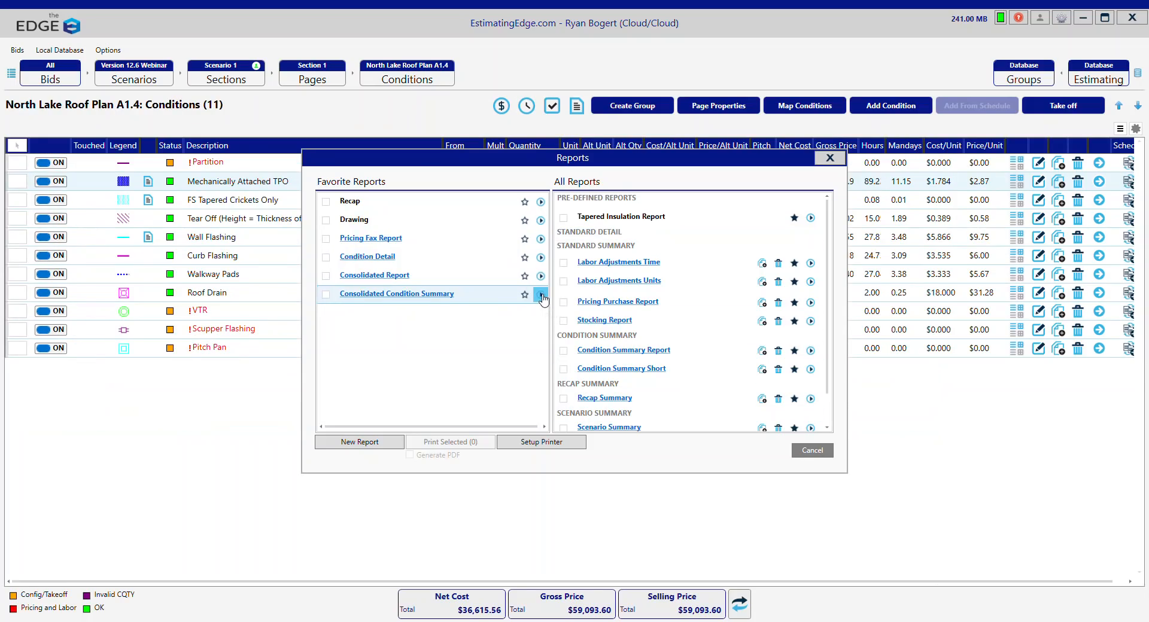
left_click(540, 295)
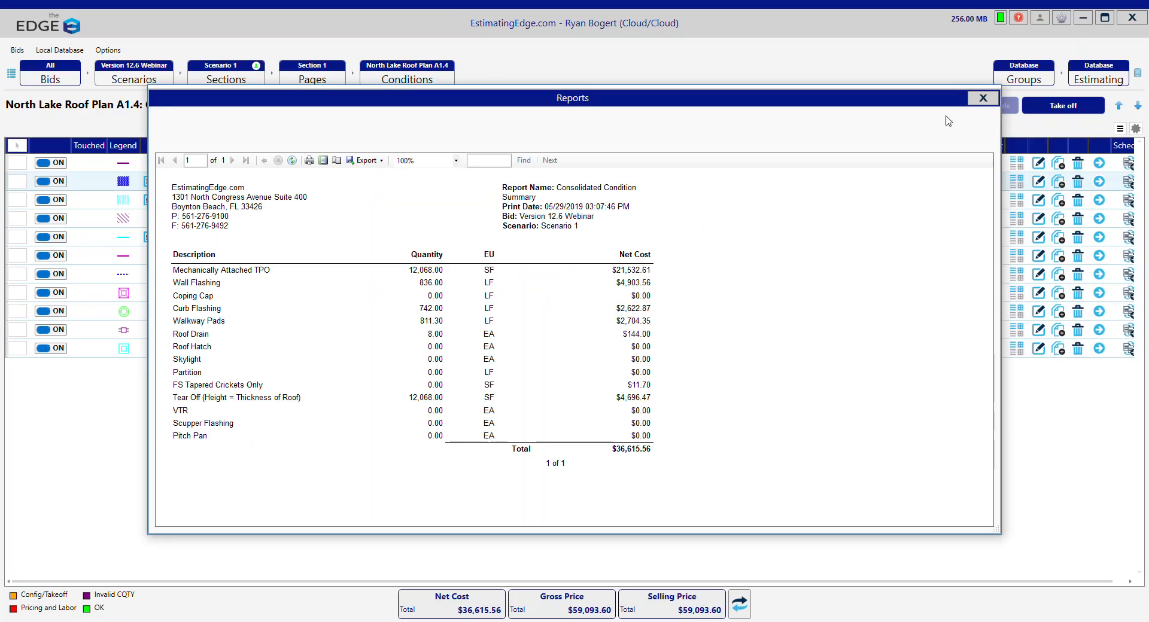
left_click(982, 99)
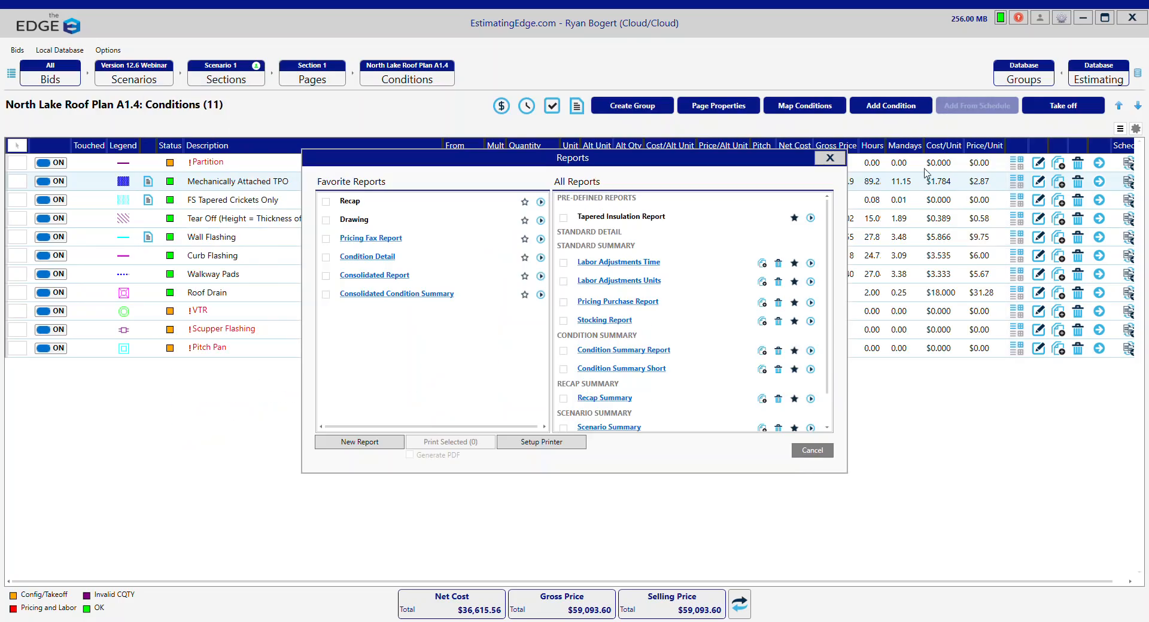
left_click(810, 455)
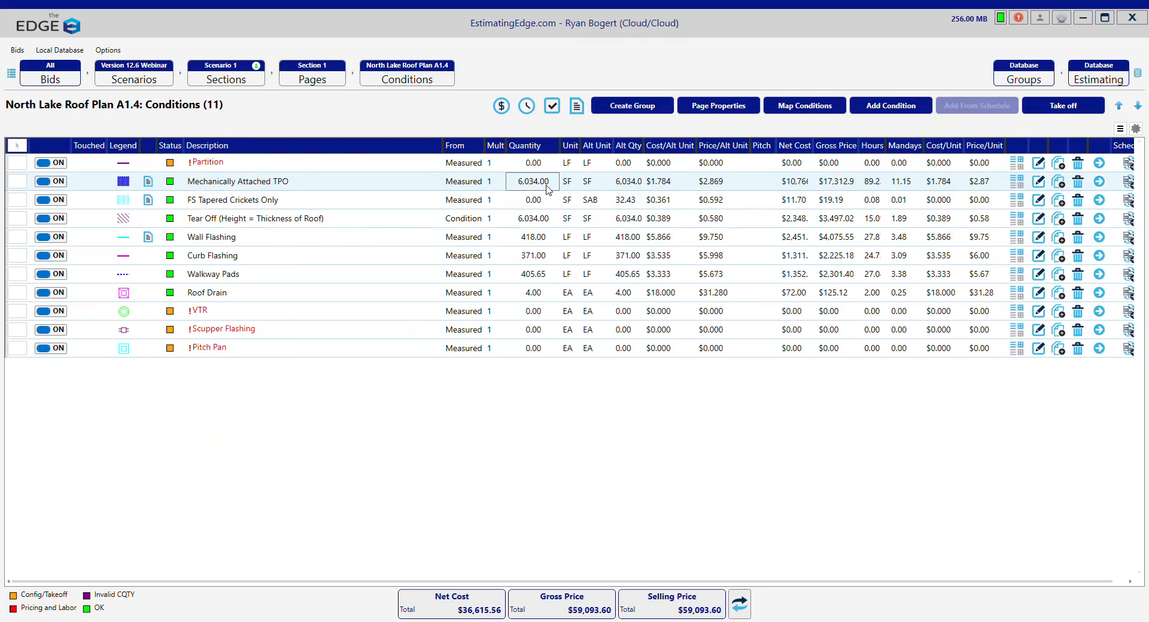
left_click(323, 80)
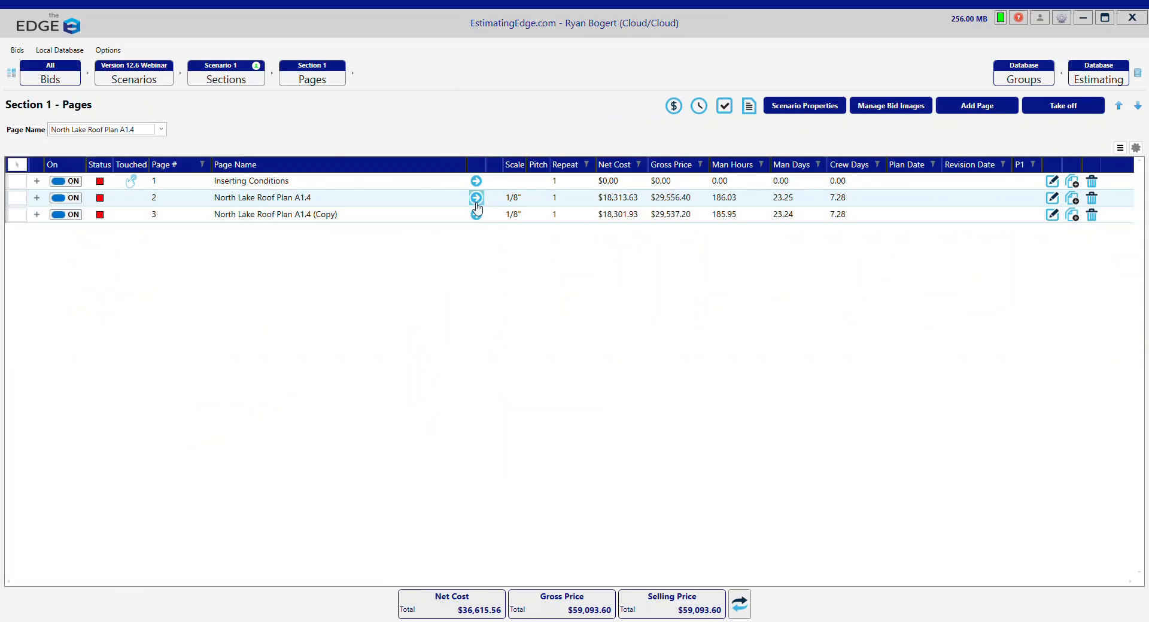
Preview the Consolidated Condition Summary report for Scenario 1 from the pages list, then close the report and the reports list.
left_click(749, 107)
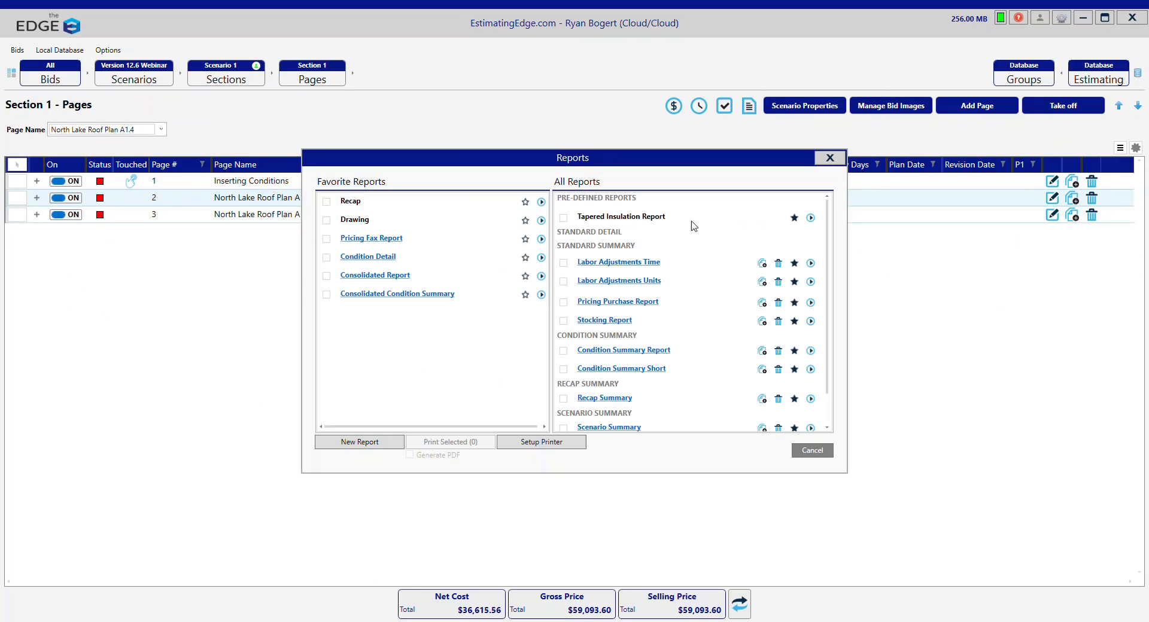
left_click(540, 296)
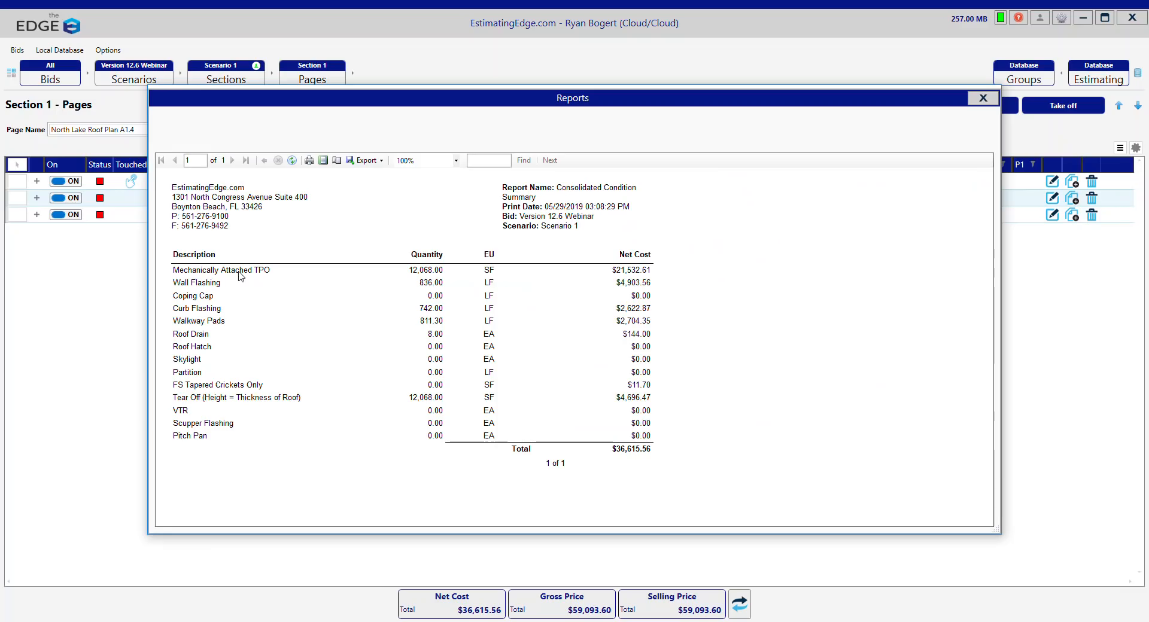
left_click_drag(675, 103, 654, 70)
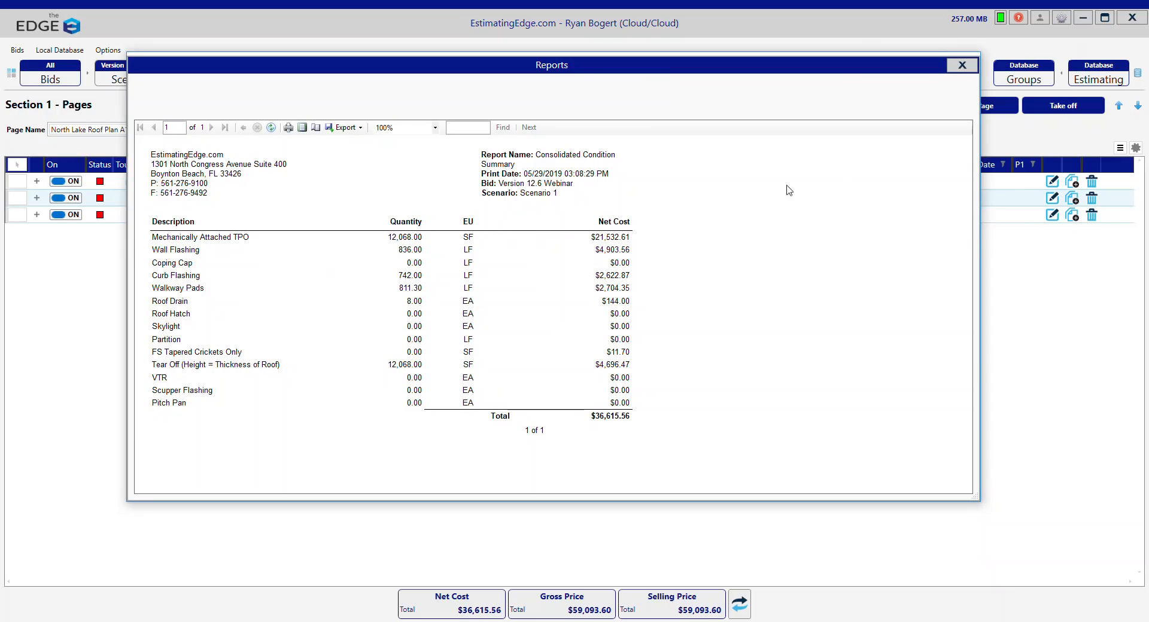
left_click(961, 65)
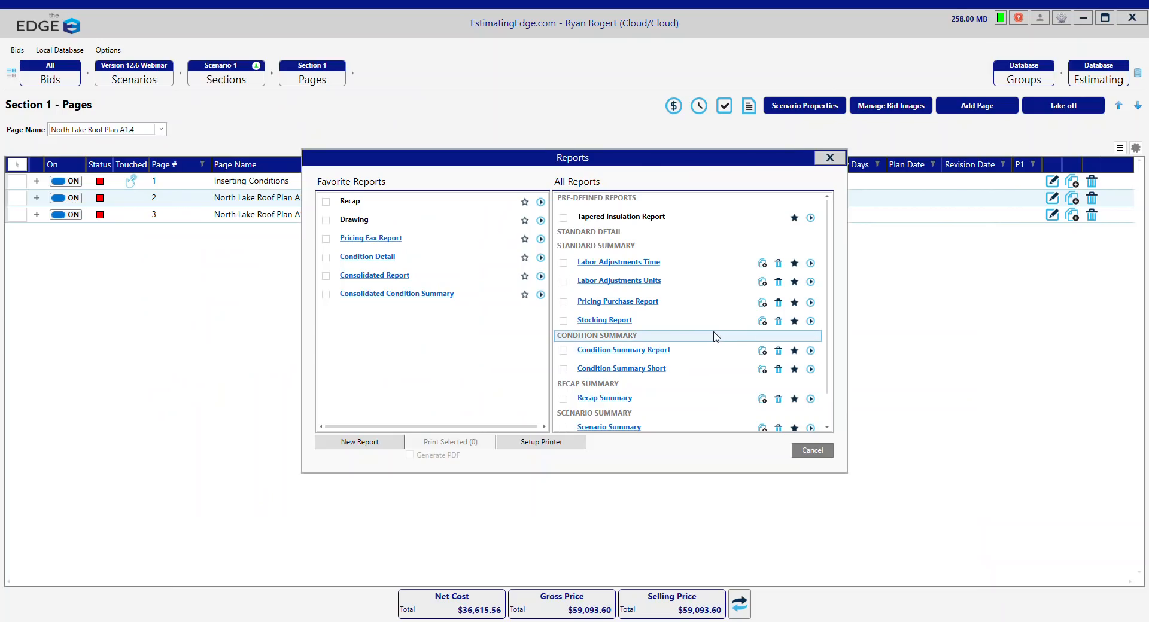
left_click(814, 450)
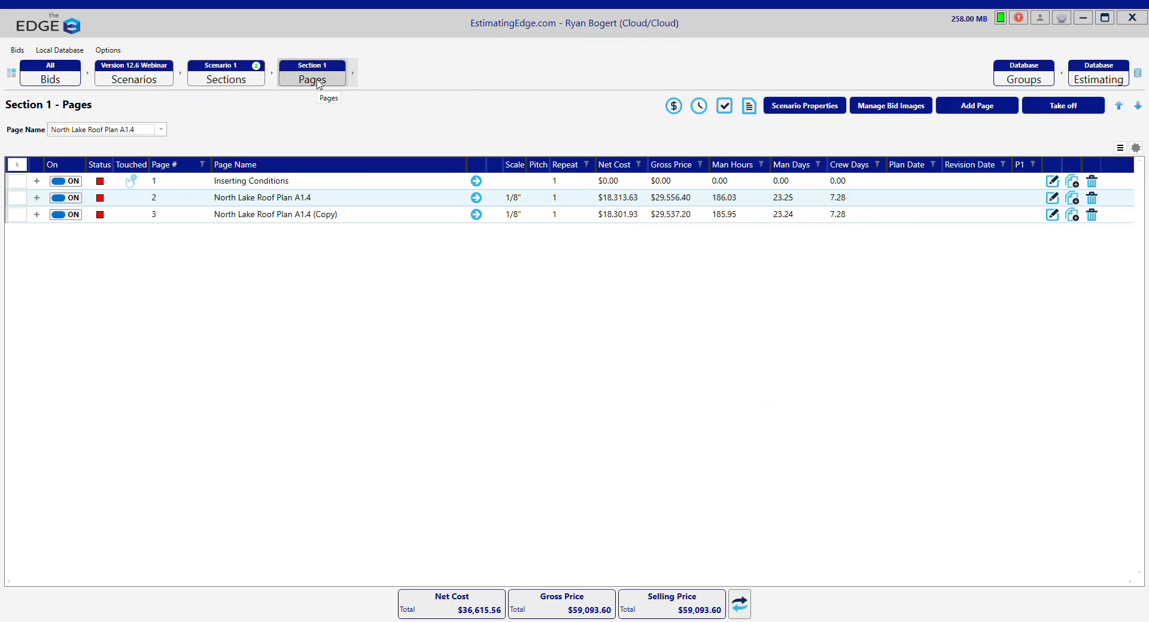
Open the Section 1 pages of Scenario 2 and select only Zone 1 under North Lake Roof Plan A1.4 (Copy).
left_click(135, 81)
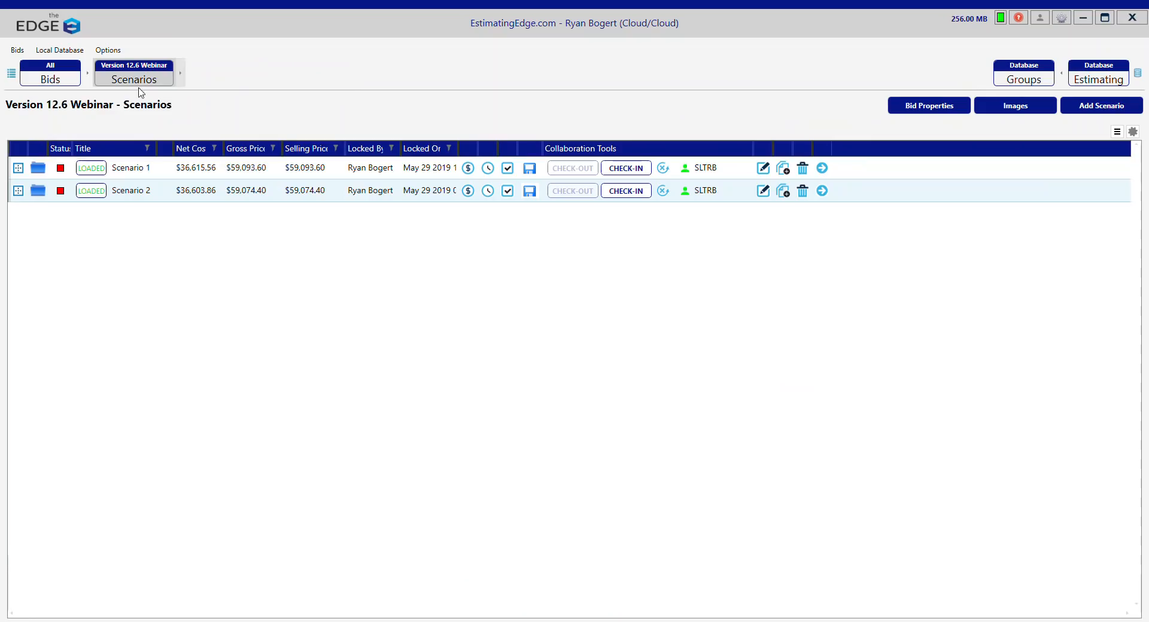
left_click(138, 195)
double_click(137, 191)
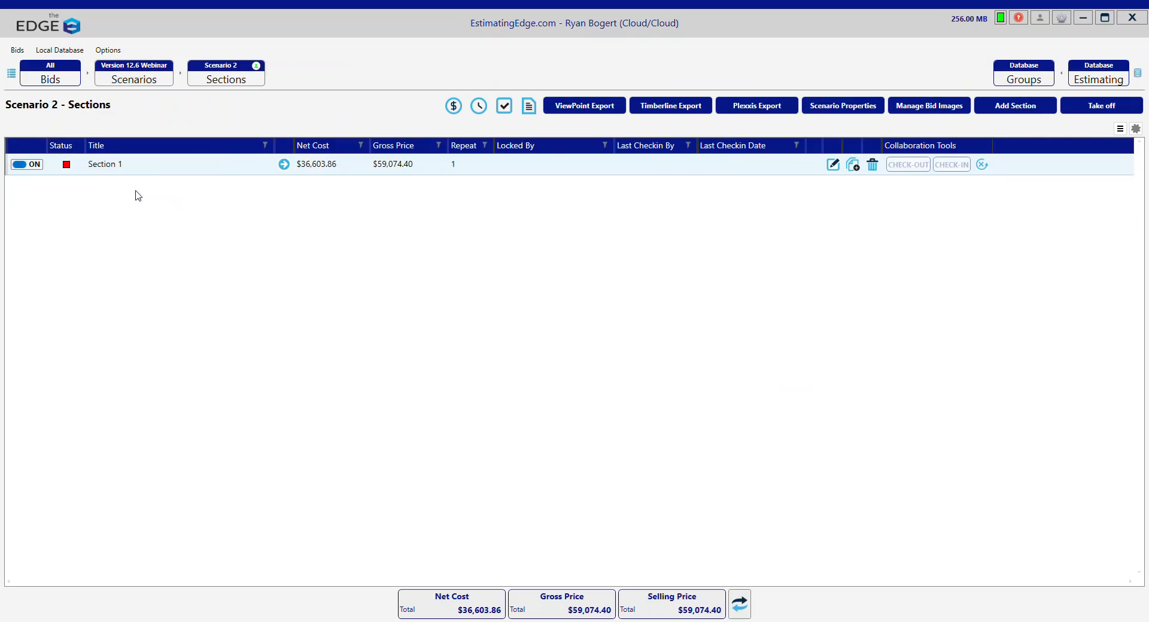
left_click(285, 165)
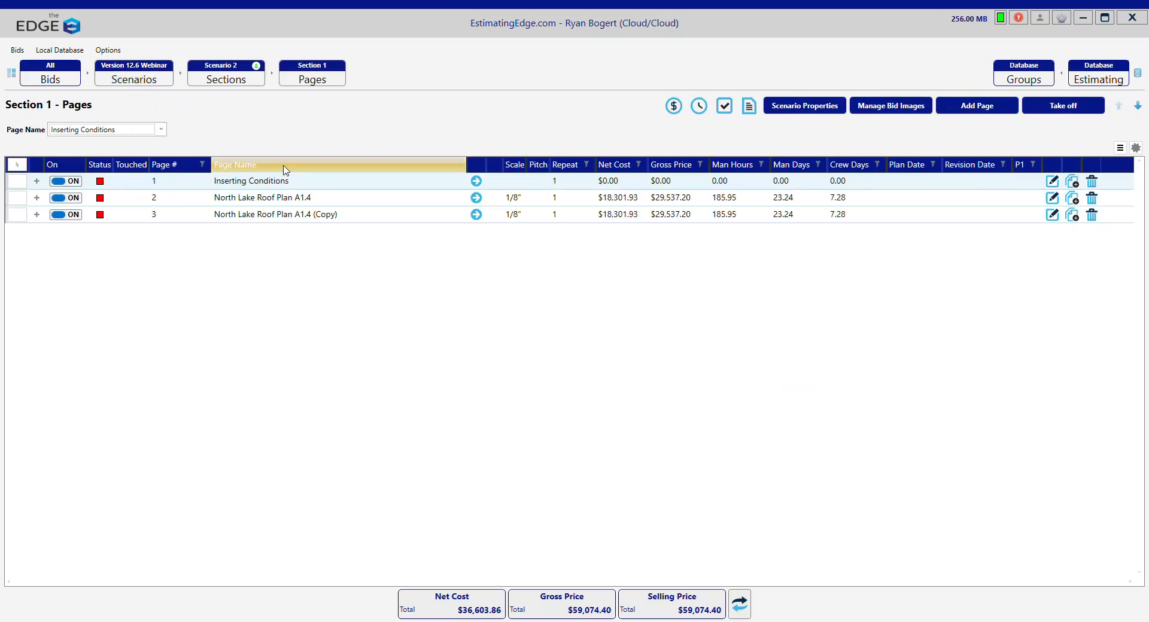
left_click(37, 214)
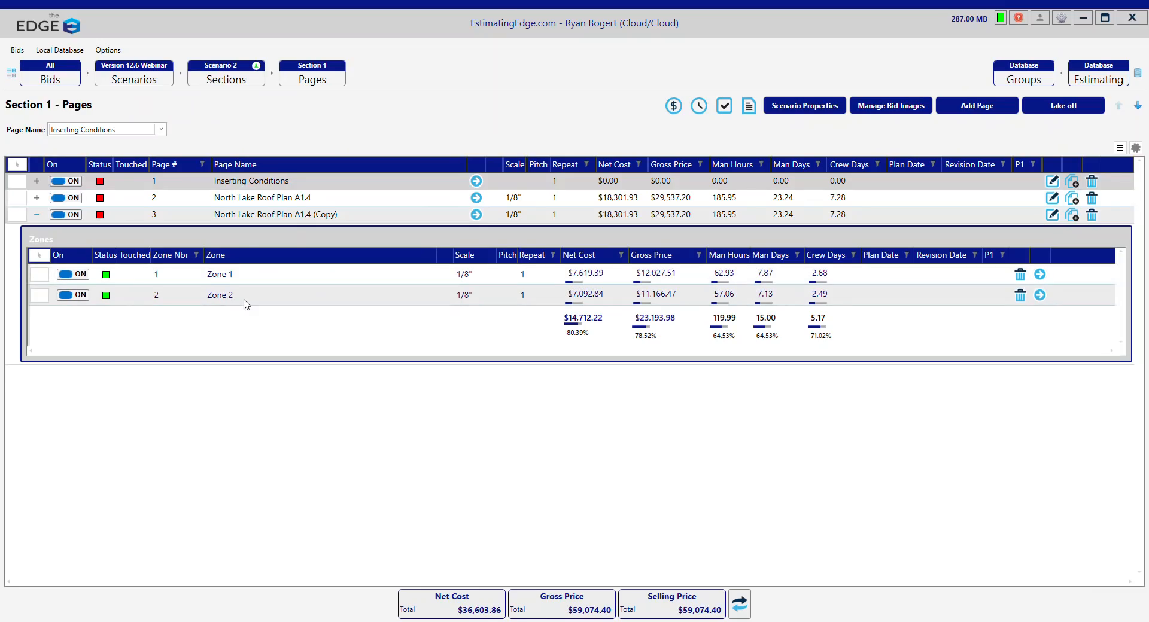
left_click(40, 278)
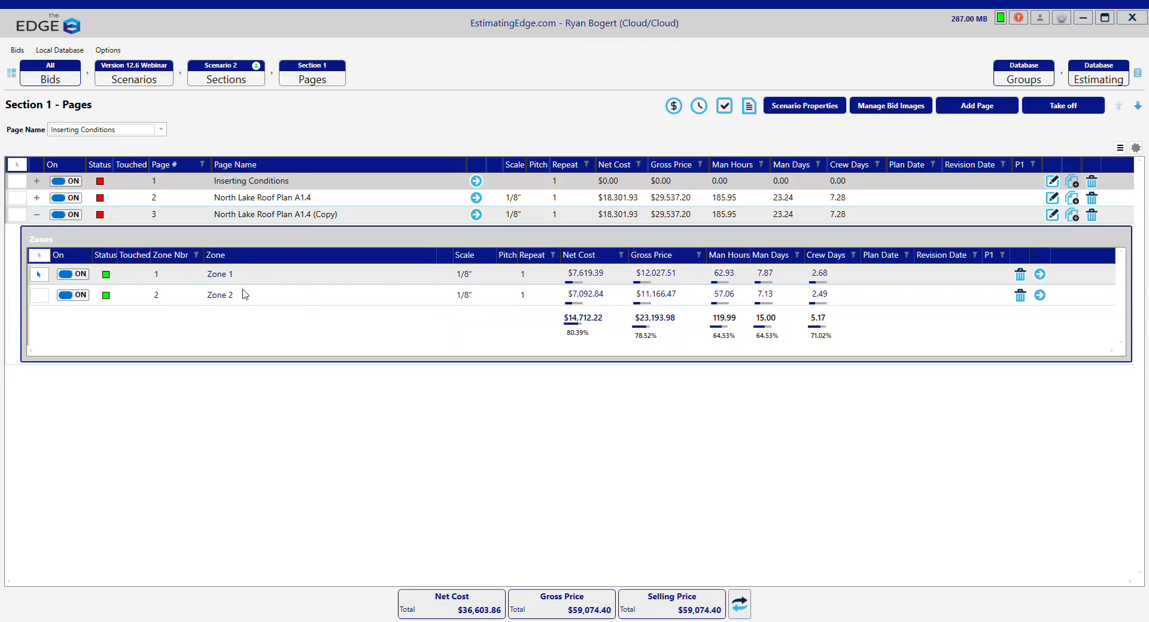
Preview the Recap report for the selected Zone 1 down to its selling price, then close the report and the reports list.
left_click(748, 109)
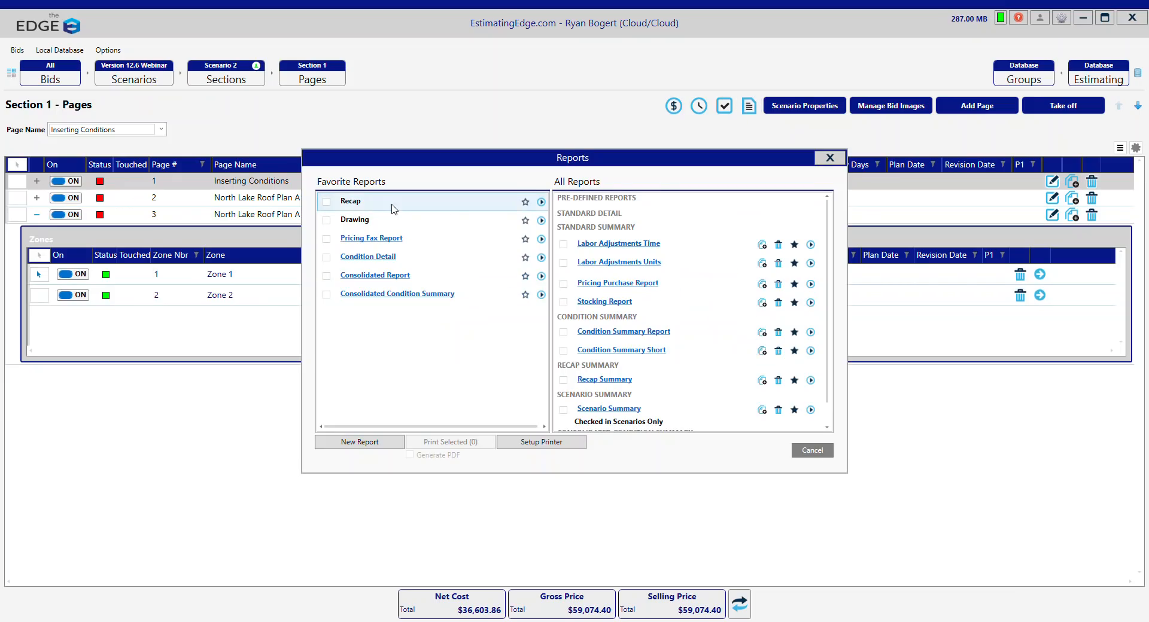
left_click(541, 205)
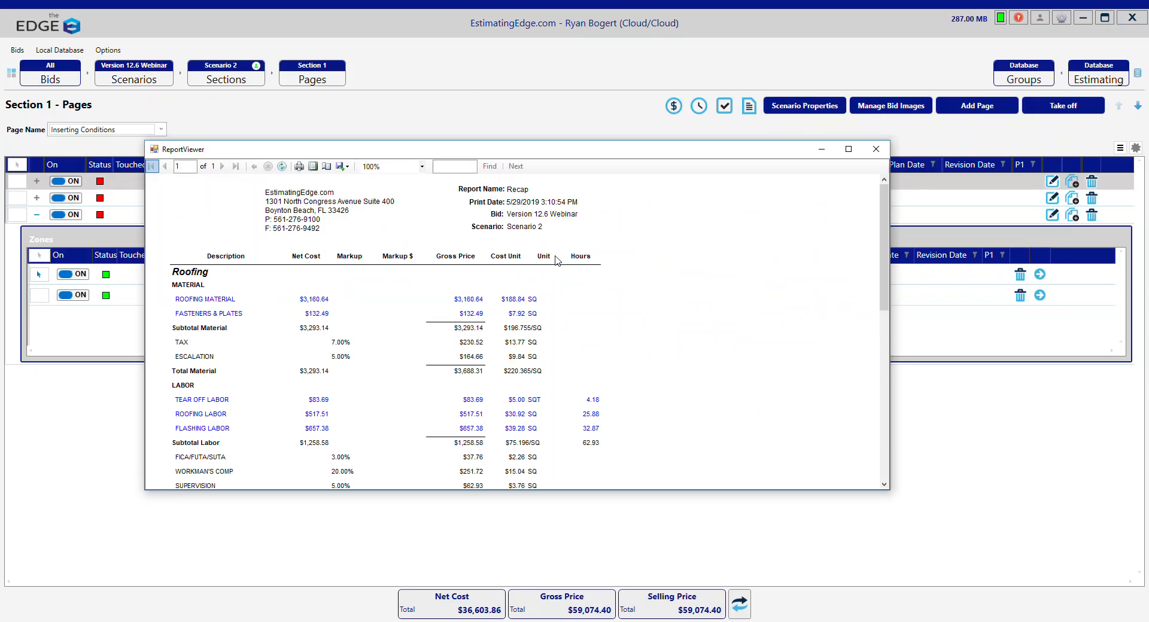
scroll(556, 261, "down", 8)
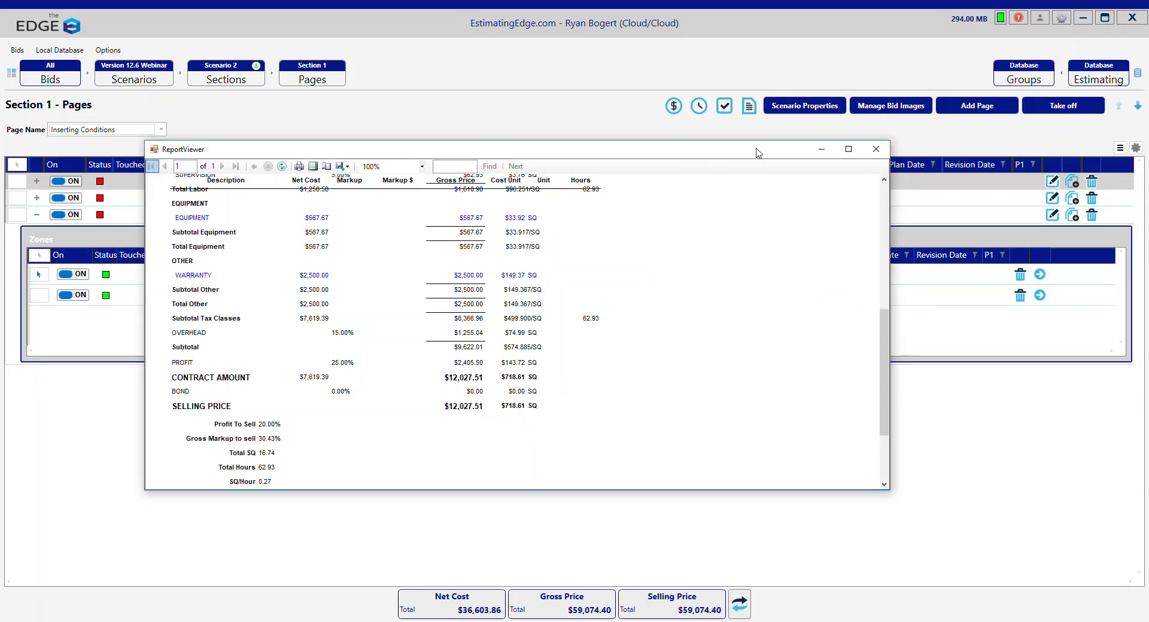
left_click(876, 149)
left_click(812, 450)
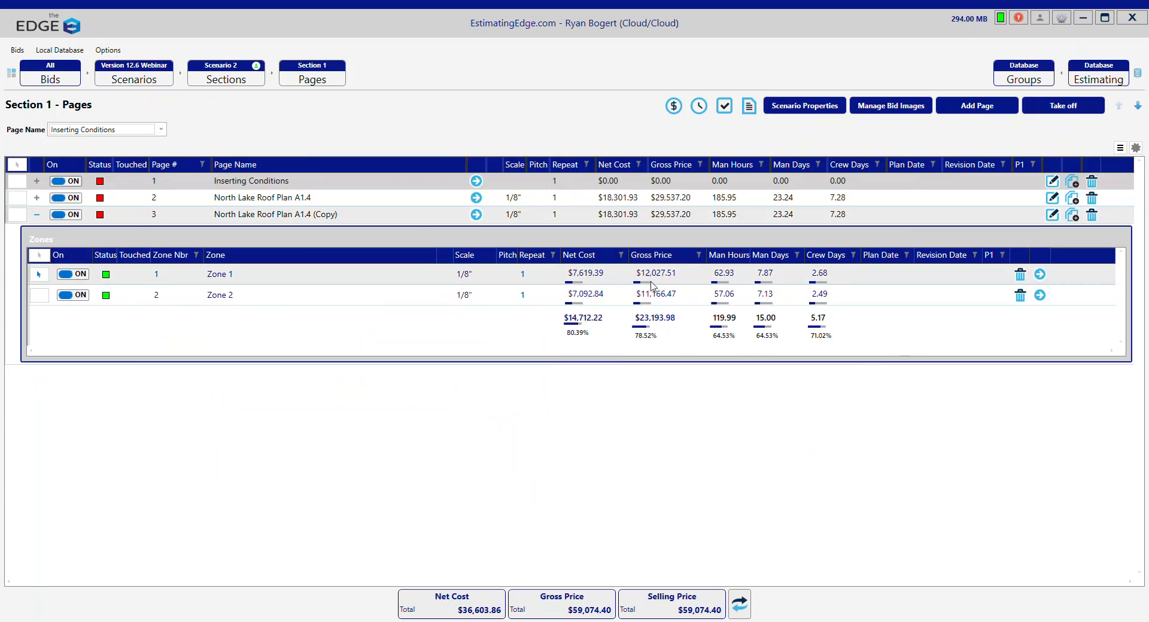